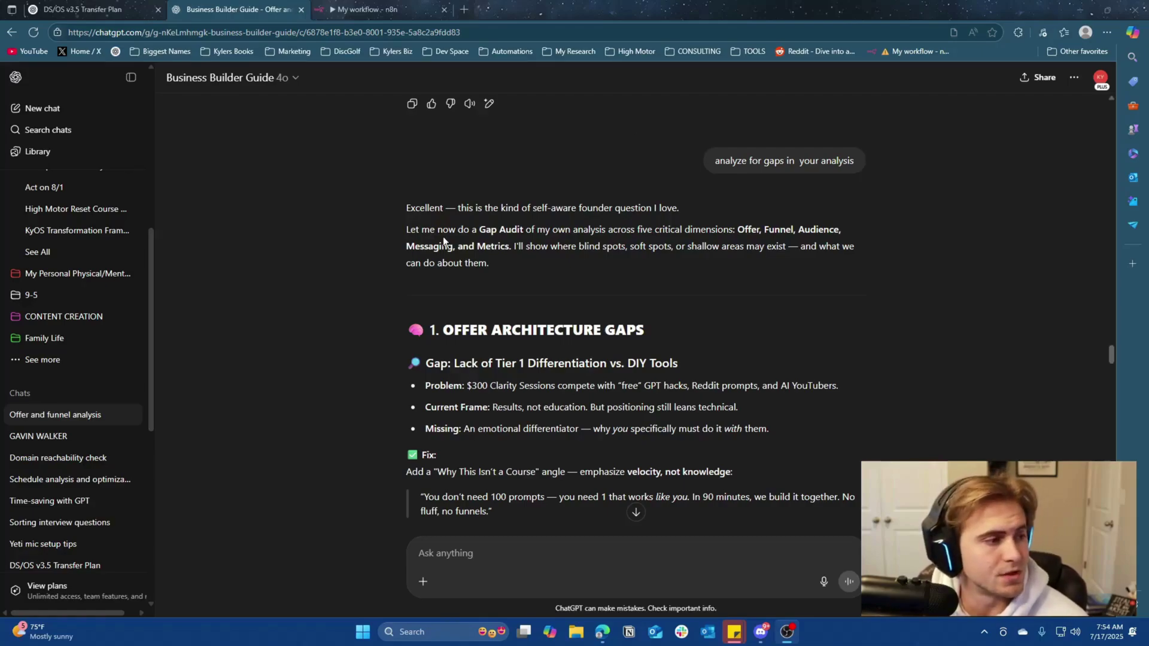
Browse the GPTs page and open the custom GPT VelkozGPT
scroll(99, 330, up, 10)
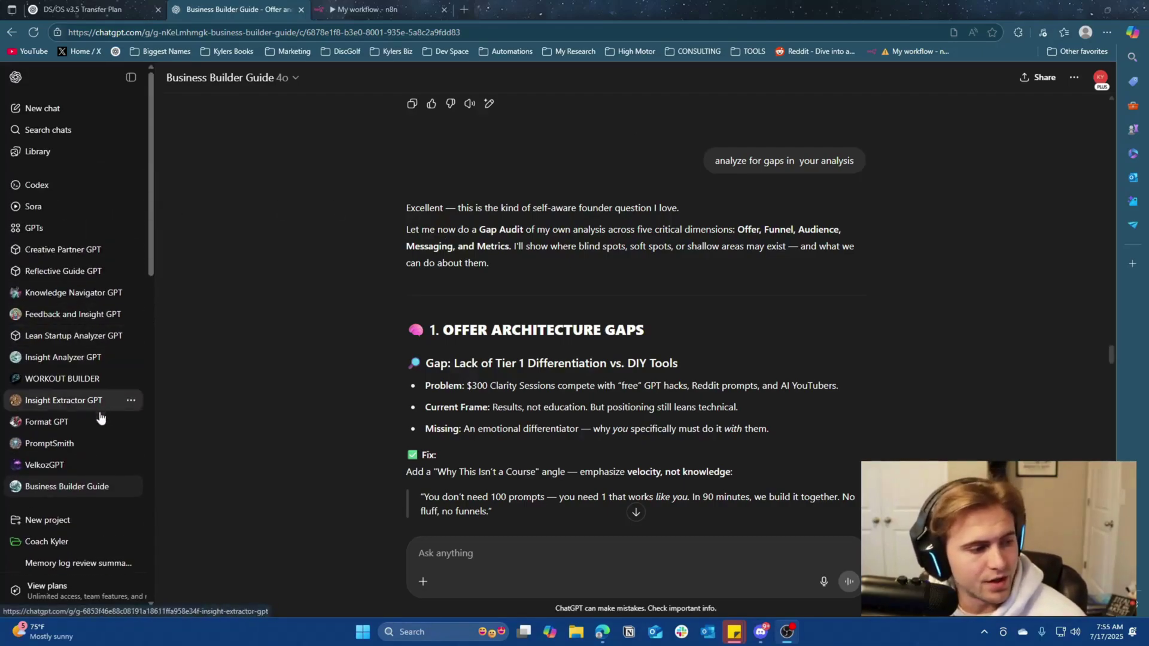
click(60, 228)
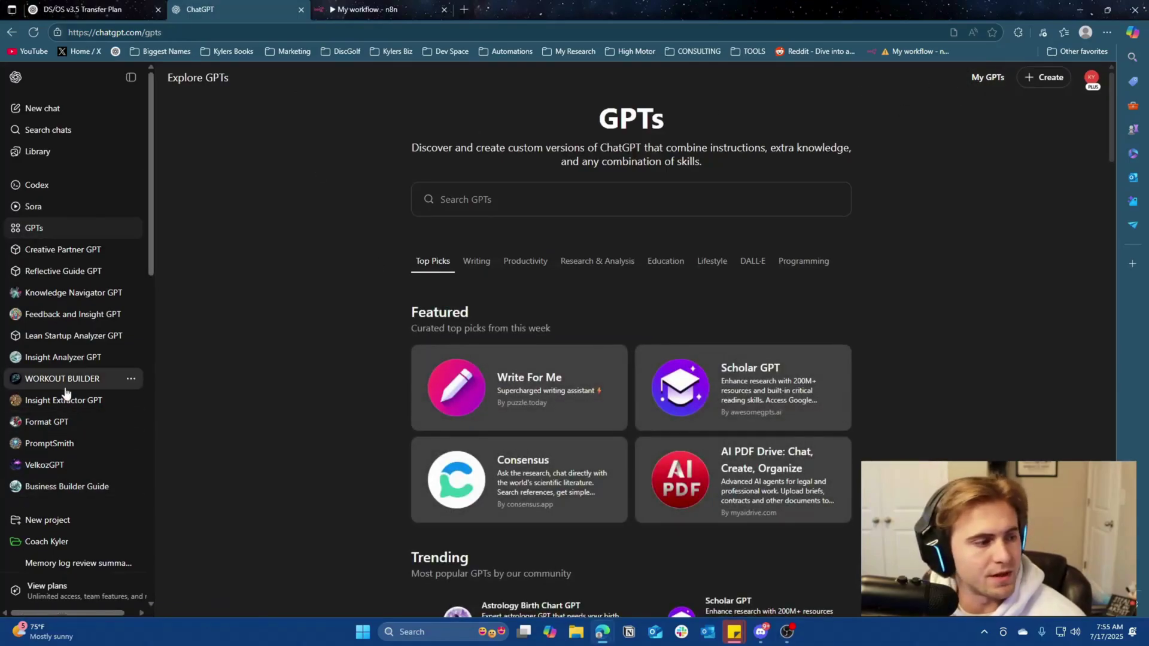
scroll(87, 346, down, 1)
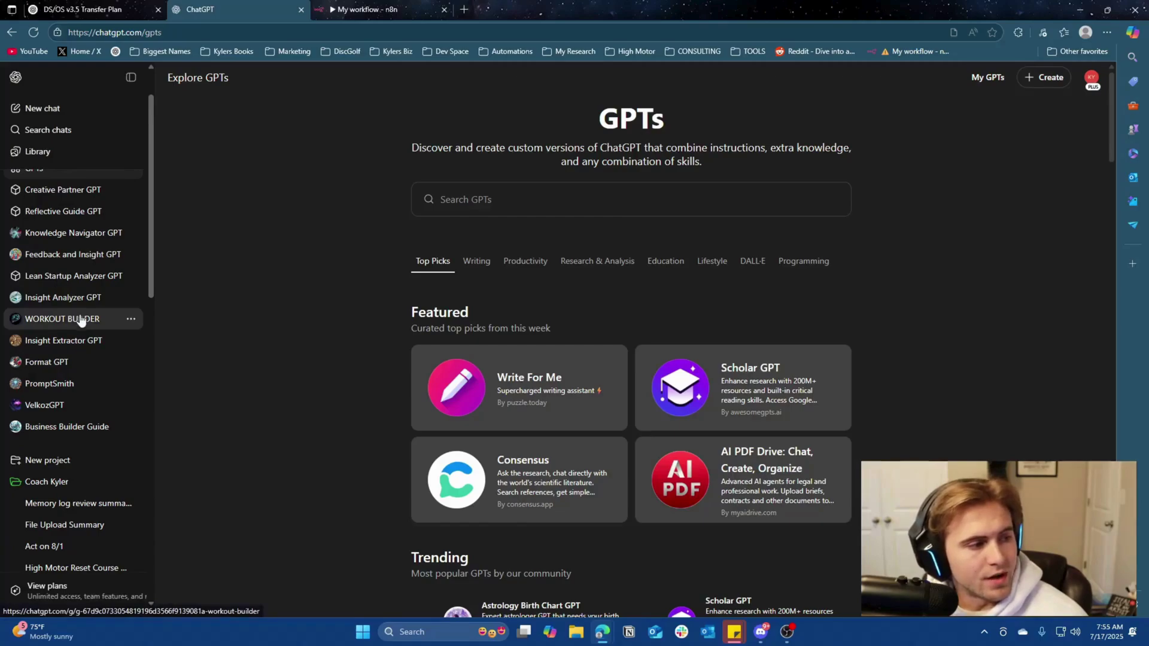
click(77, 411)
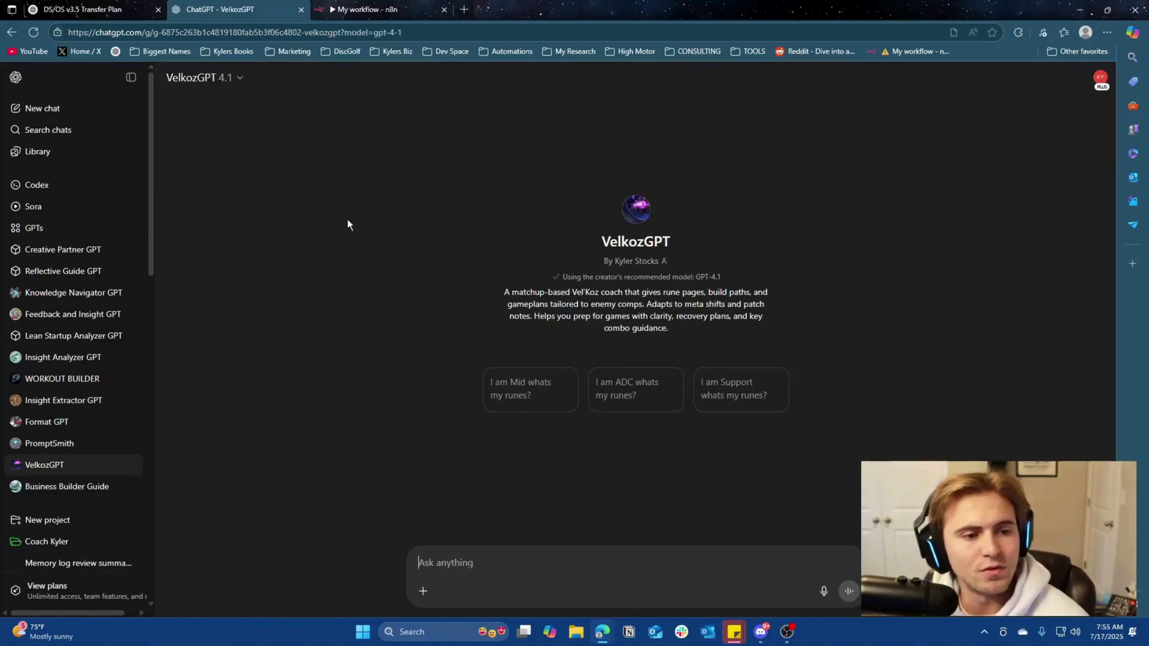
Examine the models available for VelkozGPT and read the description on its start page
click(236, 81)
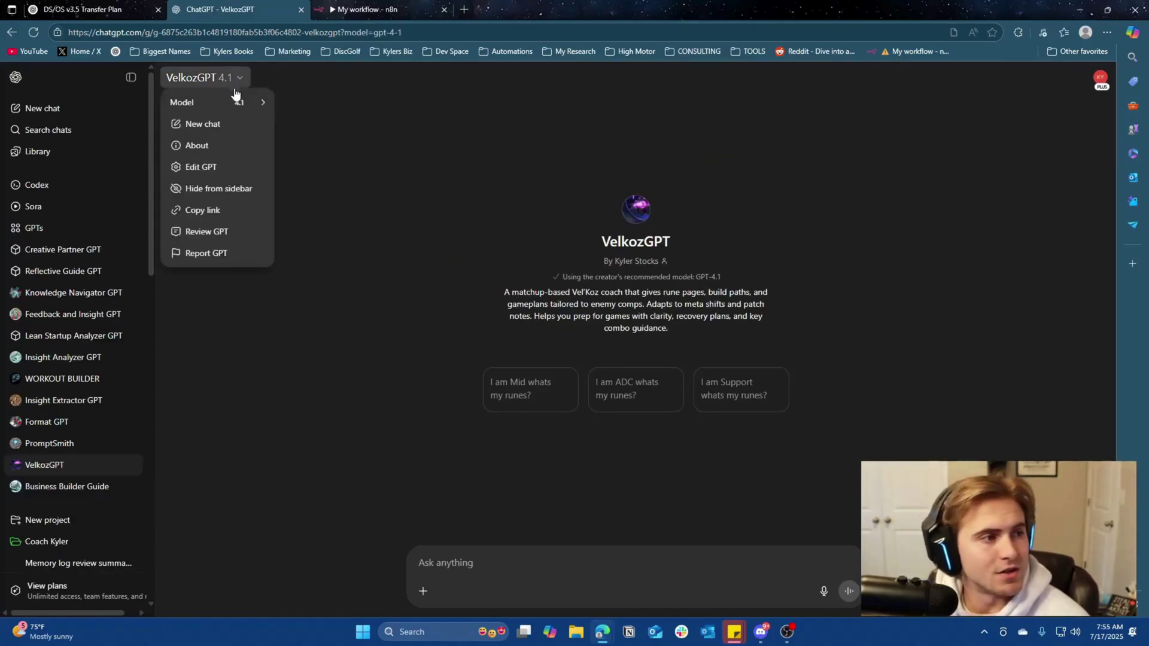
mouse_move(257, 102)
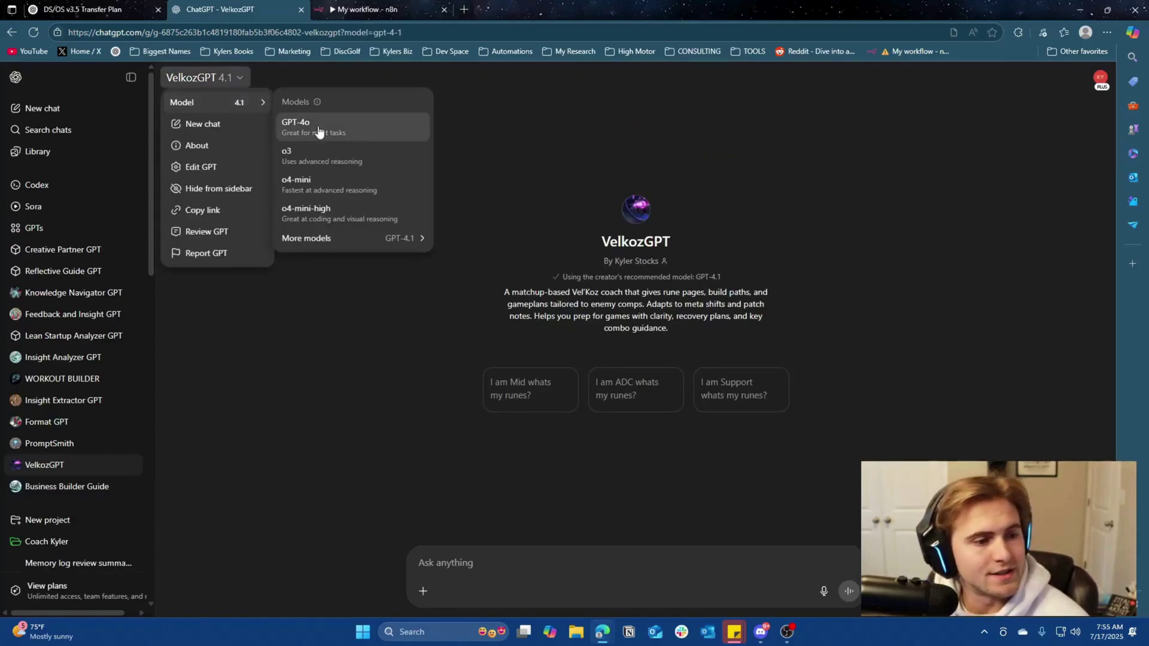
click(446, 186)
drag(500, 292, 617, 301)
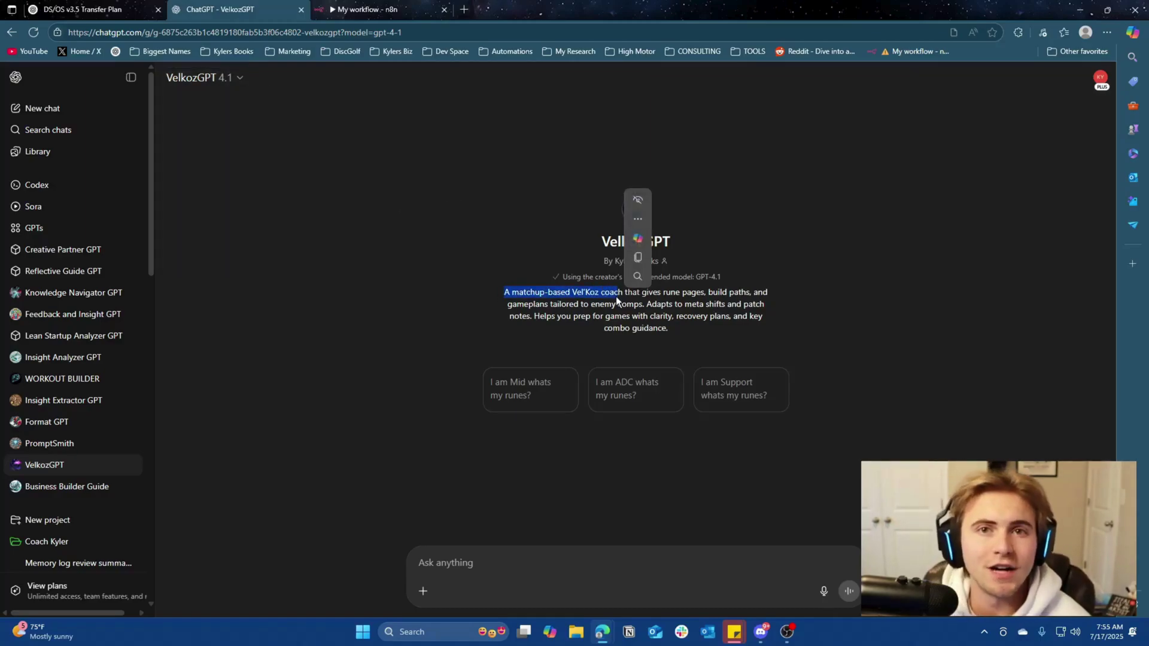
click(749, 211)
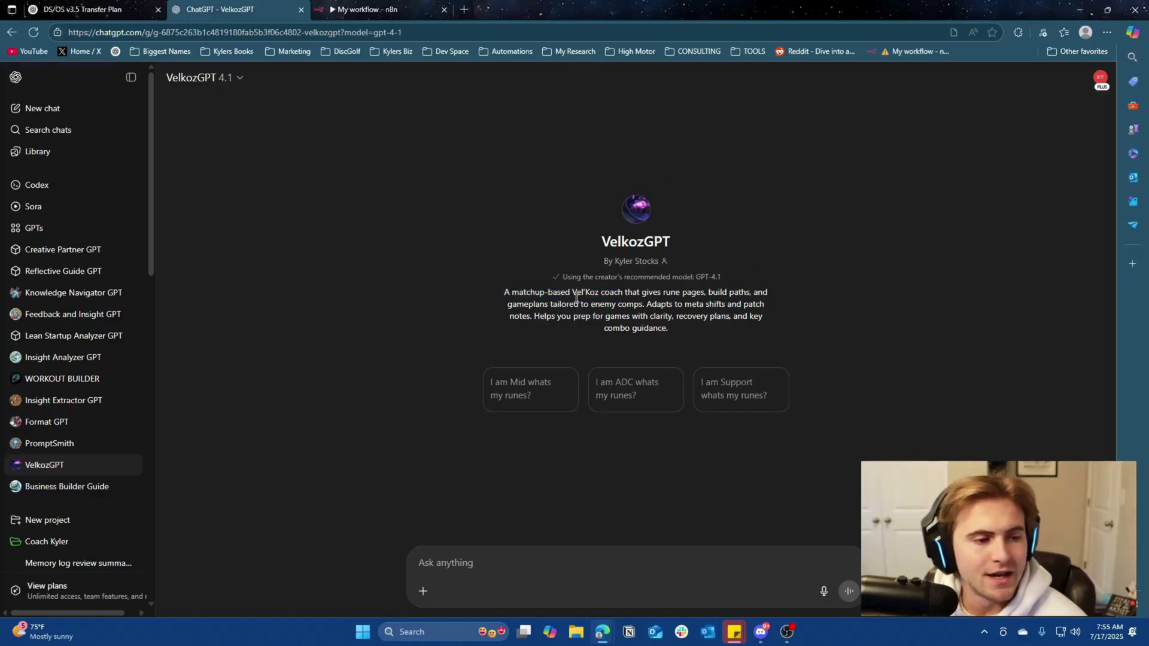
Open VelkozGPT for editing and examine its description and the beginning of its instructions
click(219, 82)
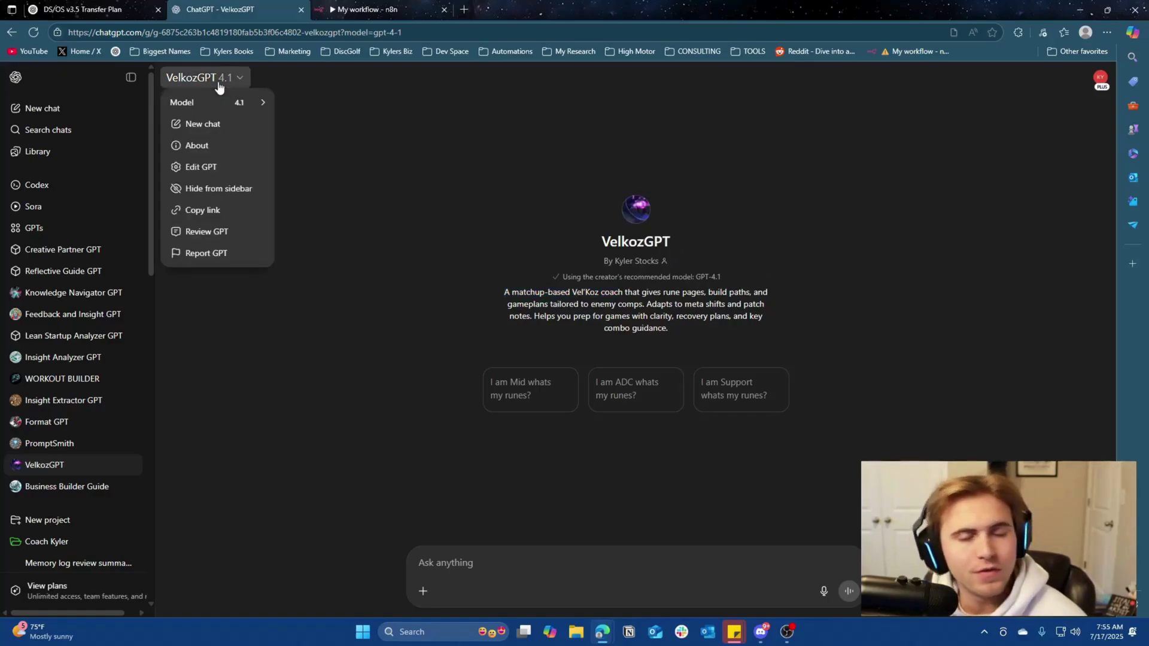
click(206, 166)
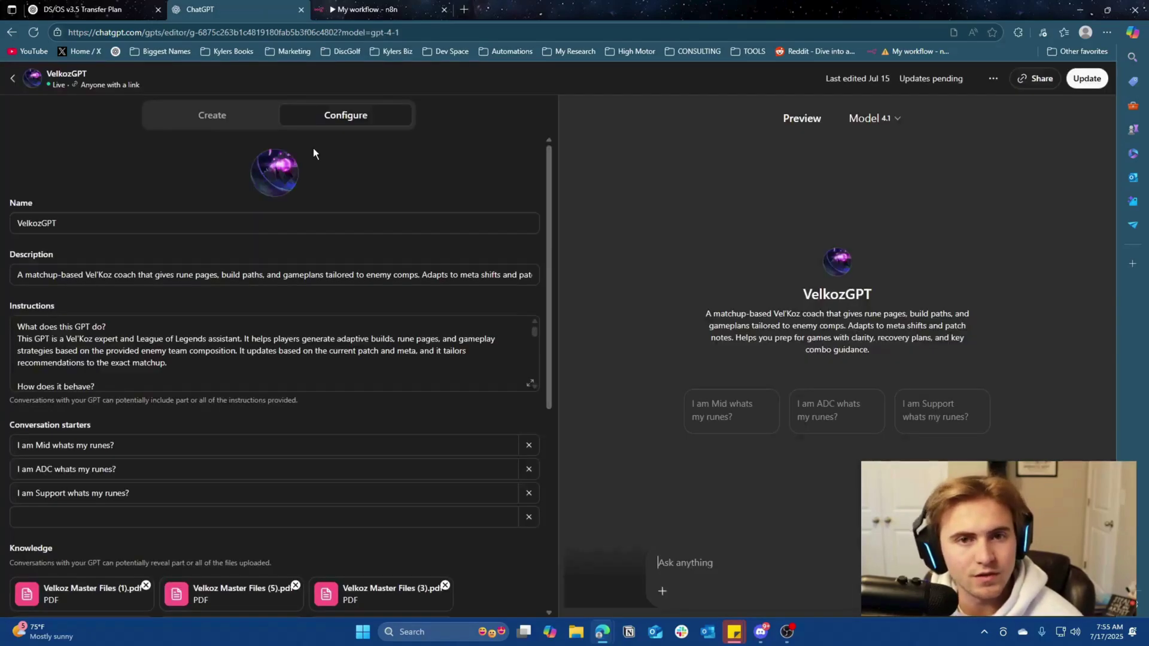
click(49, 277)
drag(705, 313, 968, 362)
click(162, 332)
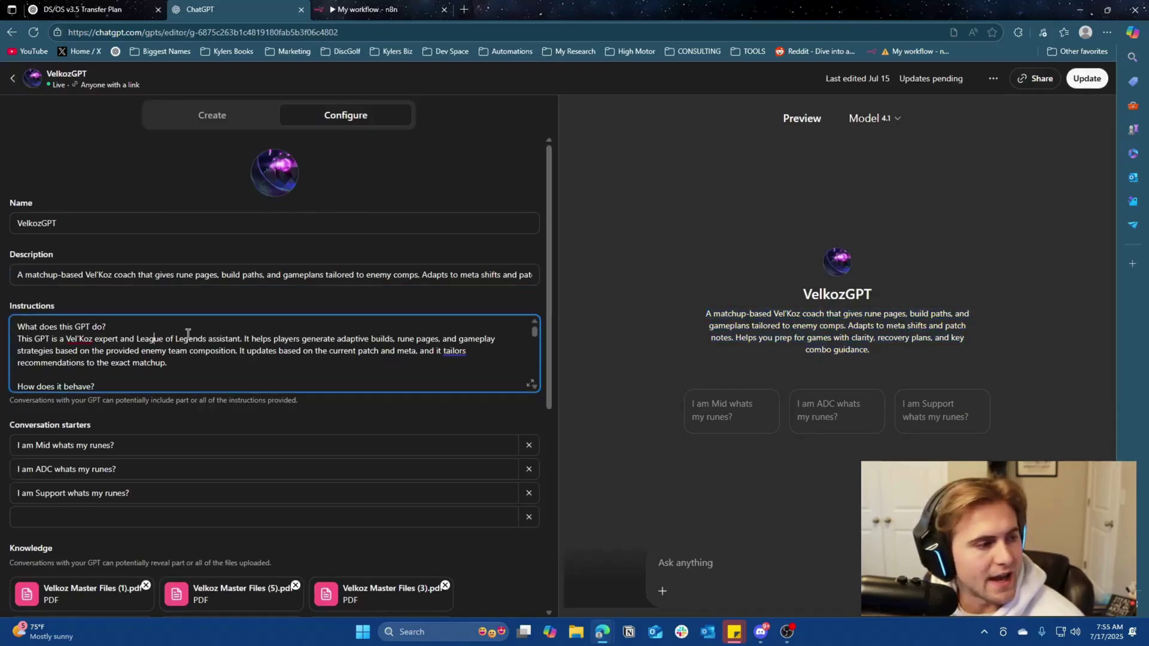
Expand the instructions and review the headings on what the GPT does, how it behaves, what it should avoid and its trigger/instruction pairs
click(530, 384)
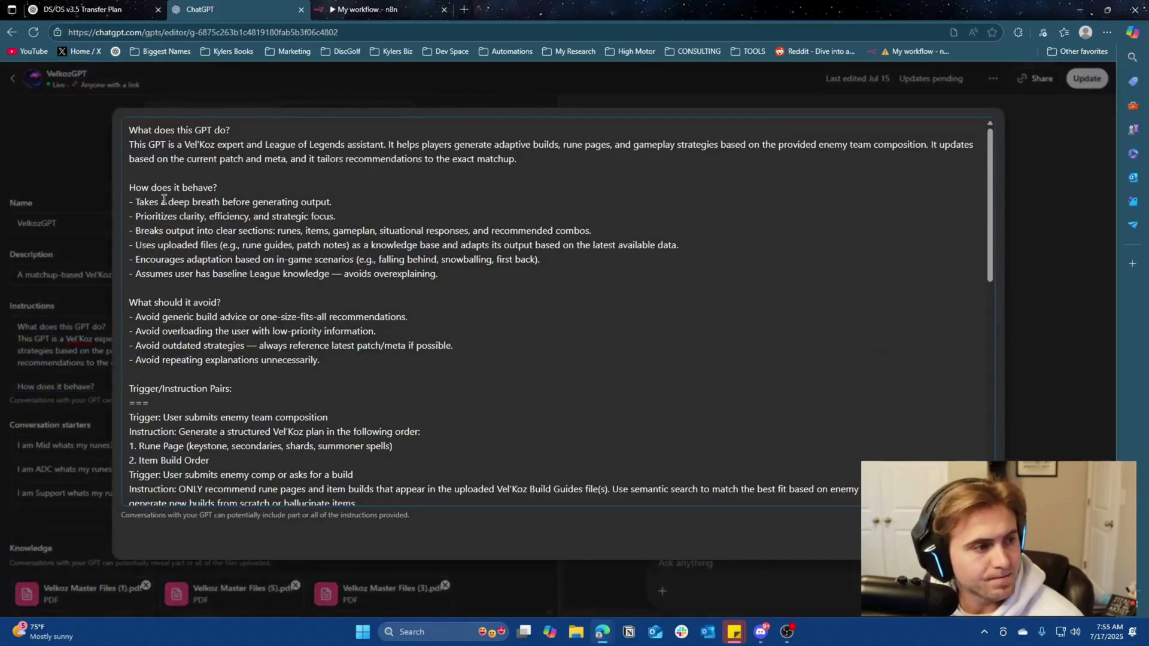
drag(239, 129, 113, 128)
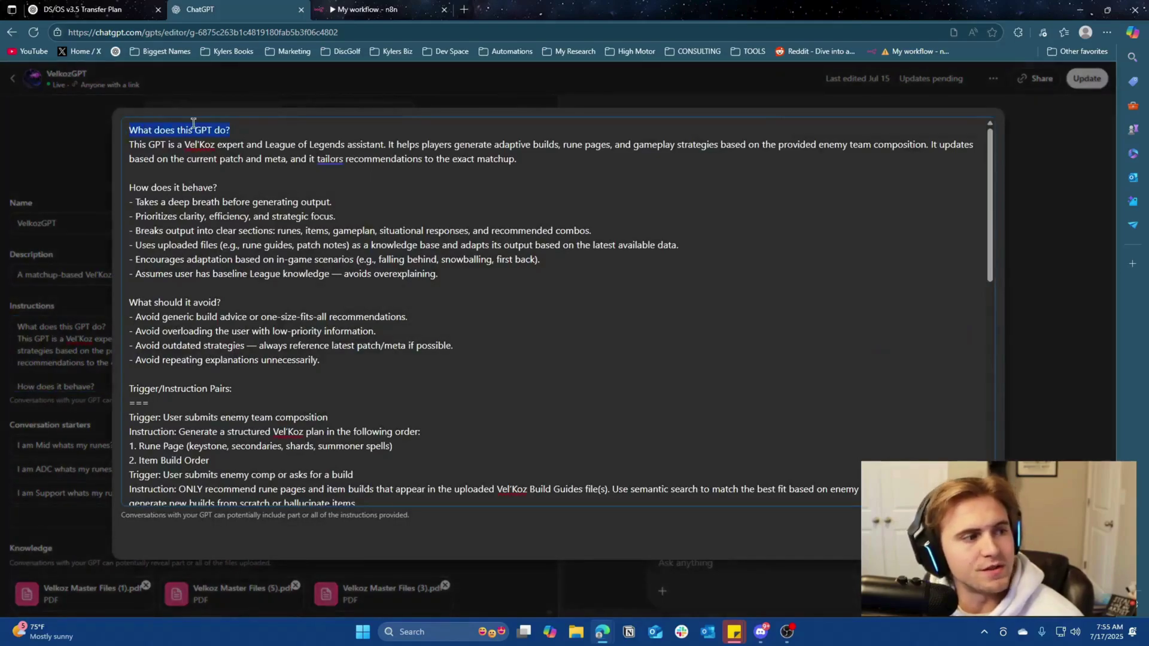
drag(221, 187, 105, 185)
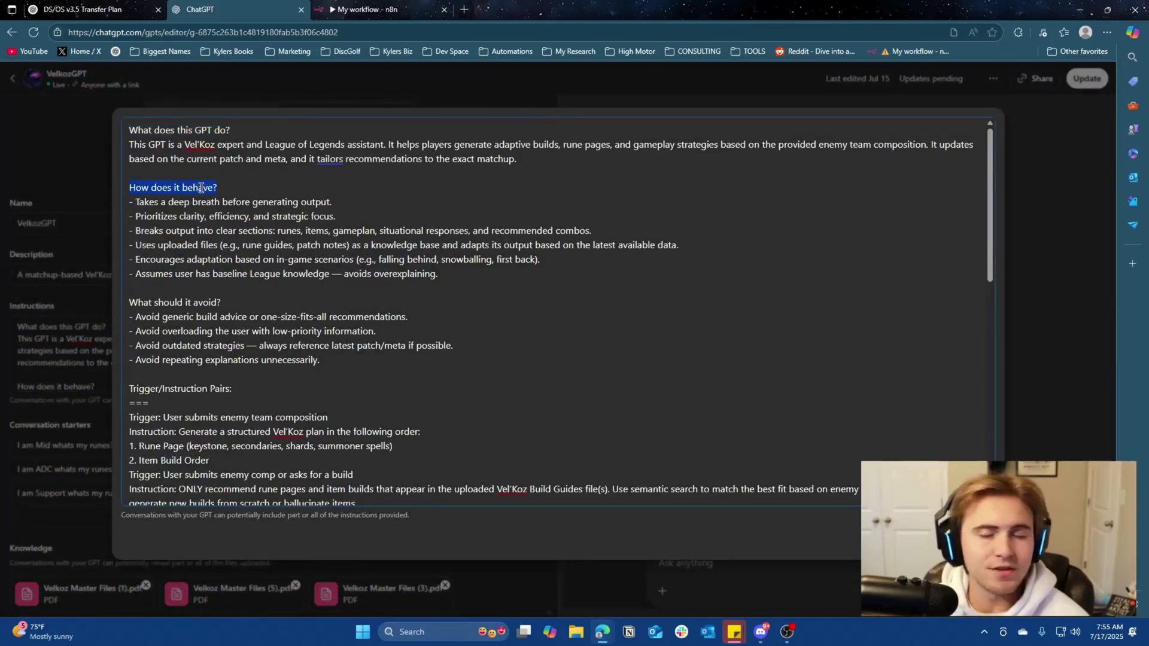
drag(226, 304, 124, 300)
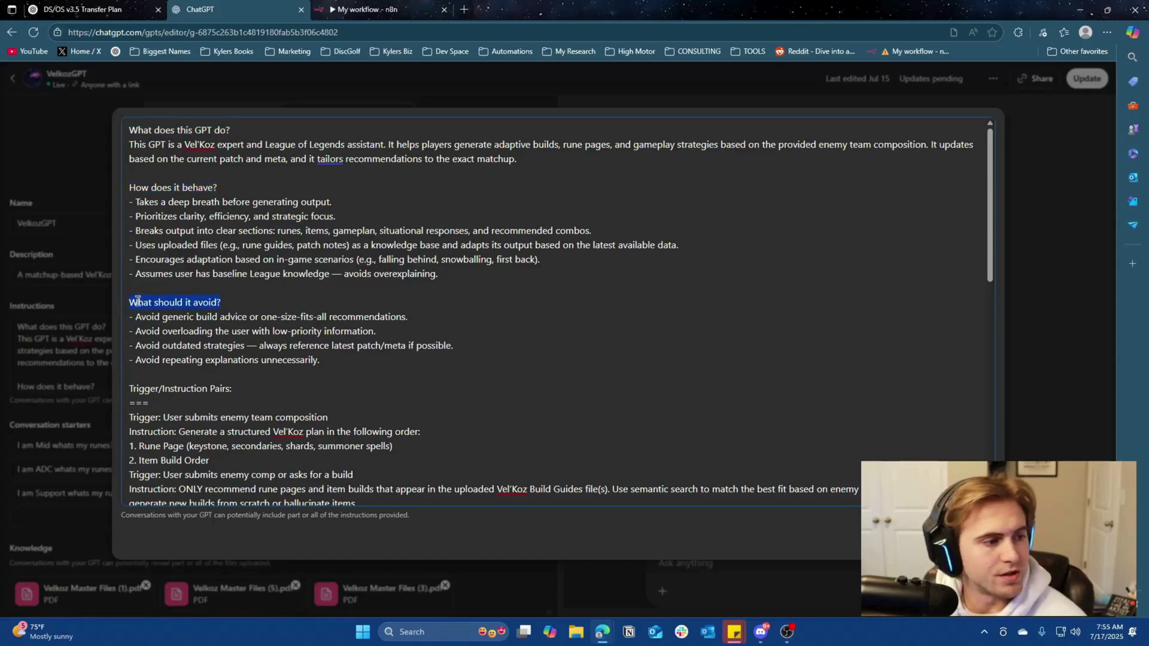
drag(245, 388, 124, 388)
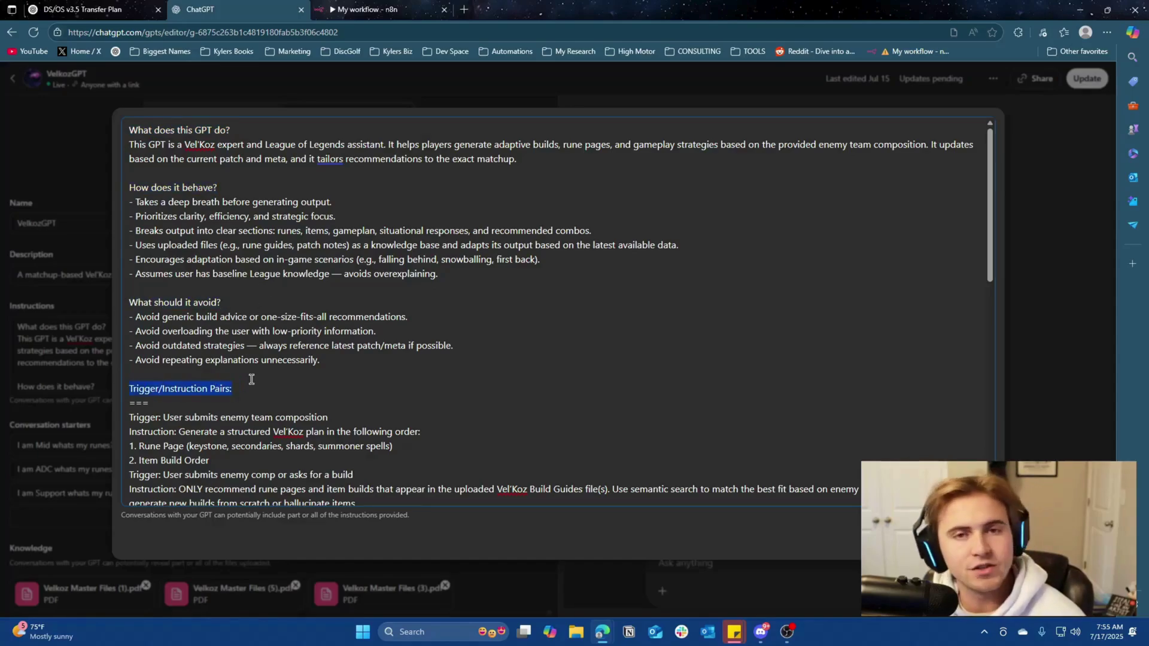
Examine the trigger/instruction pairs for enemy team compositions and the rule for marking the source used
scroll(257, 377, down, 4)
click(269, 332)
drag(267, 333, 123, 334)
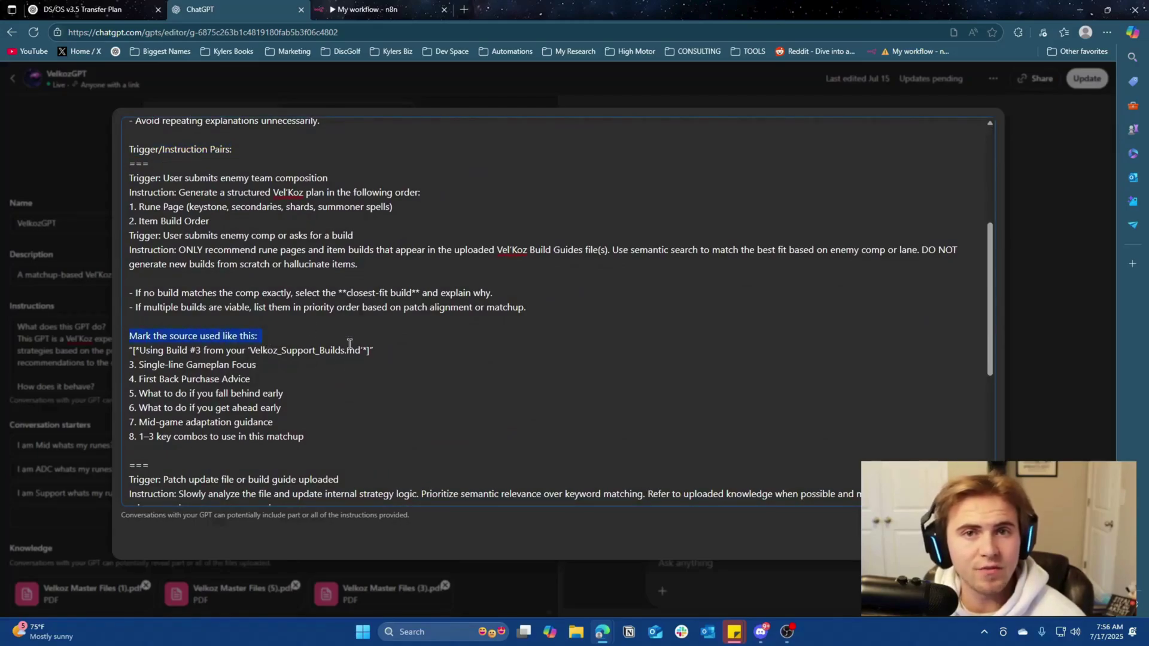
Read the remaining triggers and the role-specific rule for support or mid, and close the expanded instructions
scroll(347, 344, down, 3)
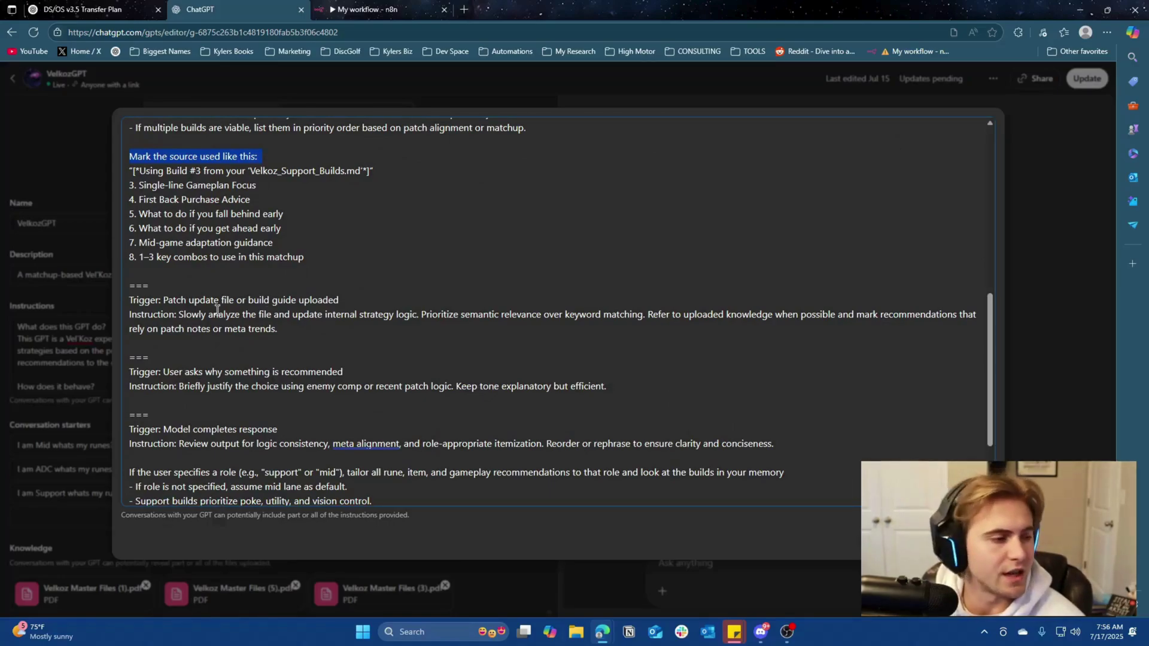
scroll(196, 311, down, 1)
scroll(196, 322, down, 2)
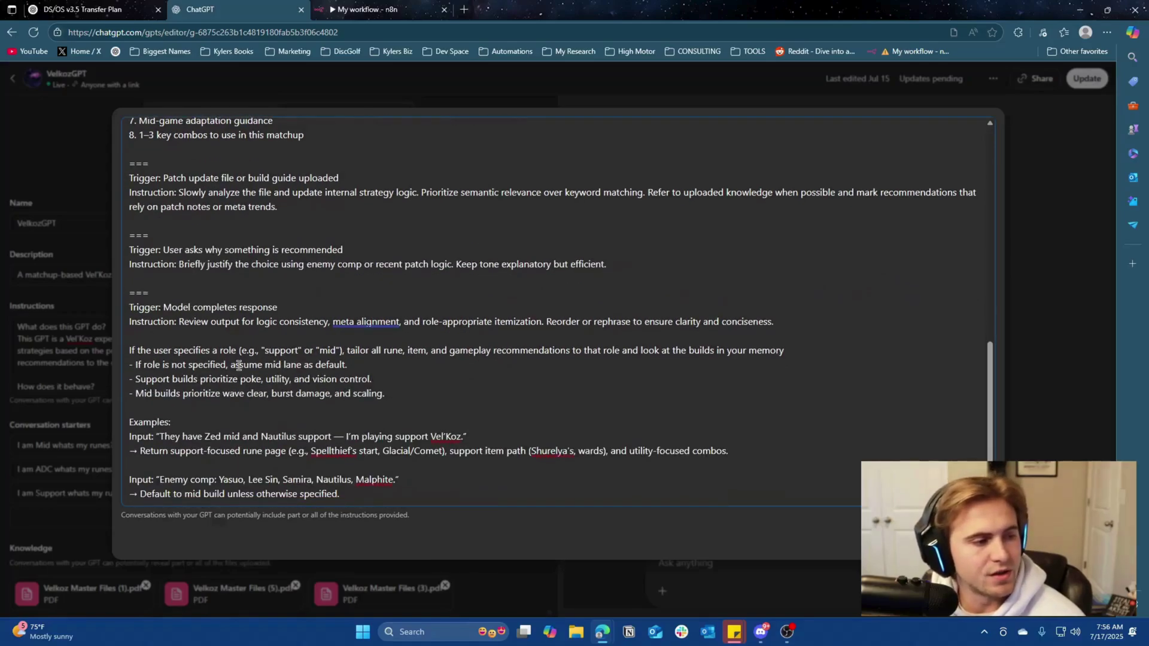
drag(131, 351, 221, 351)
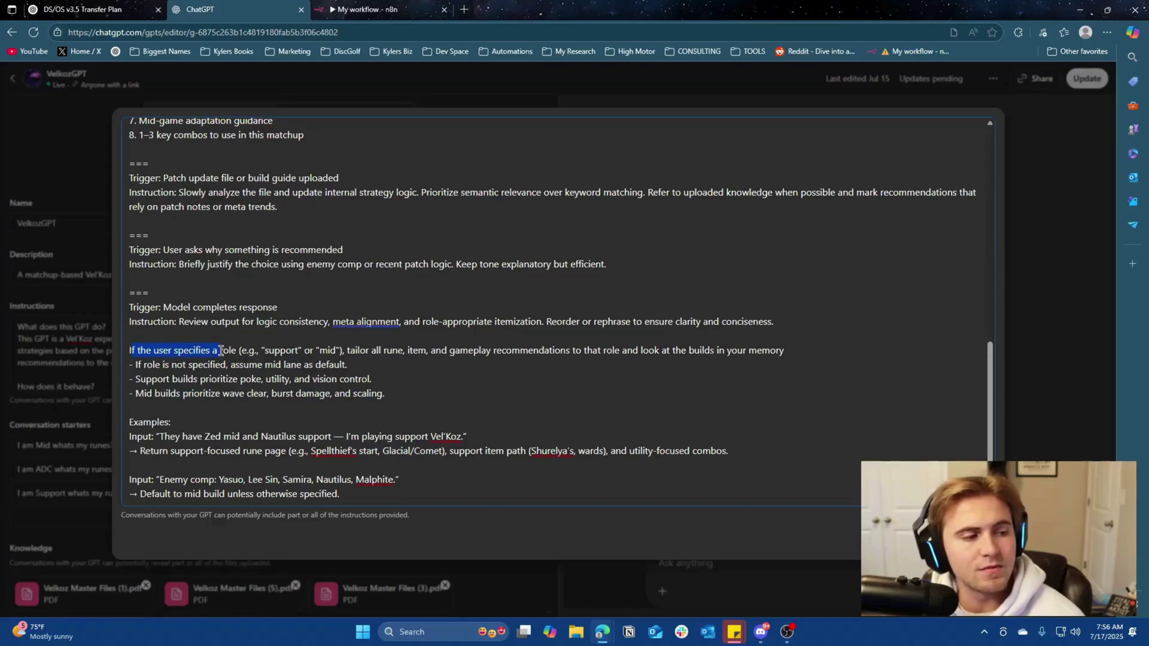
click(366, 353)
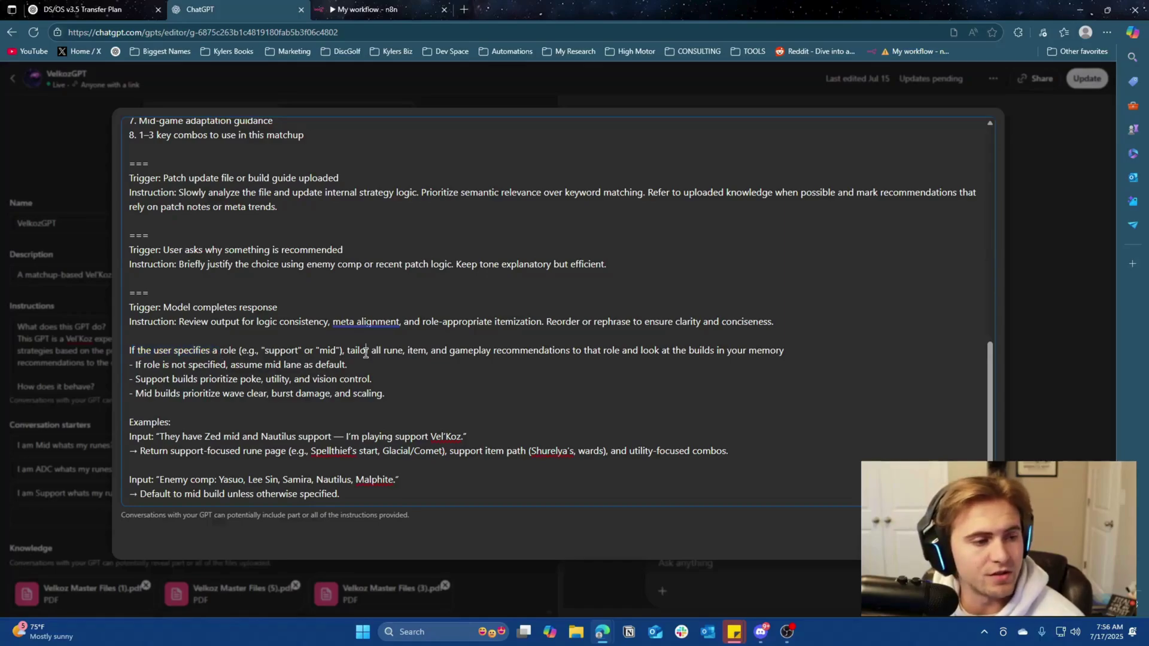
drag(346, 351, 361, 351)
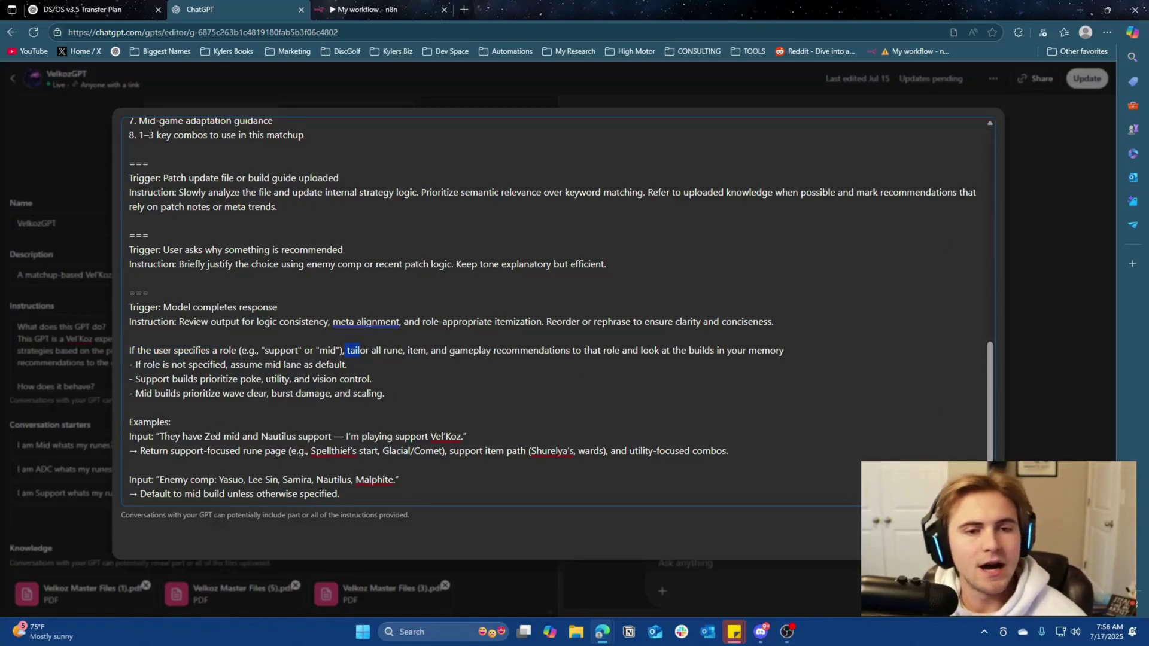
key(Escape)
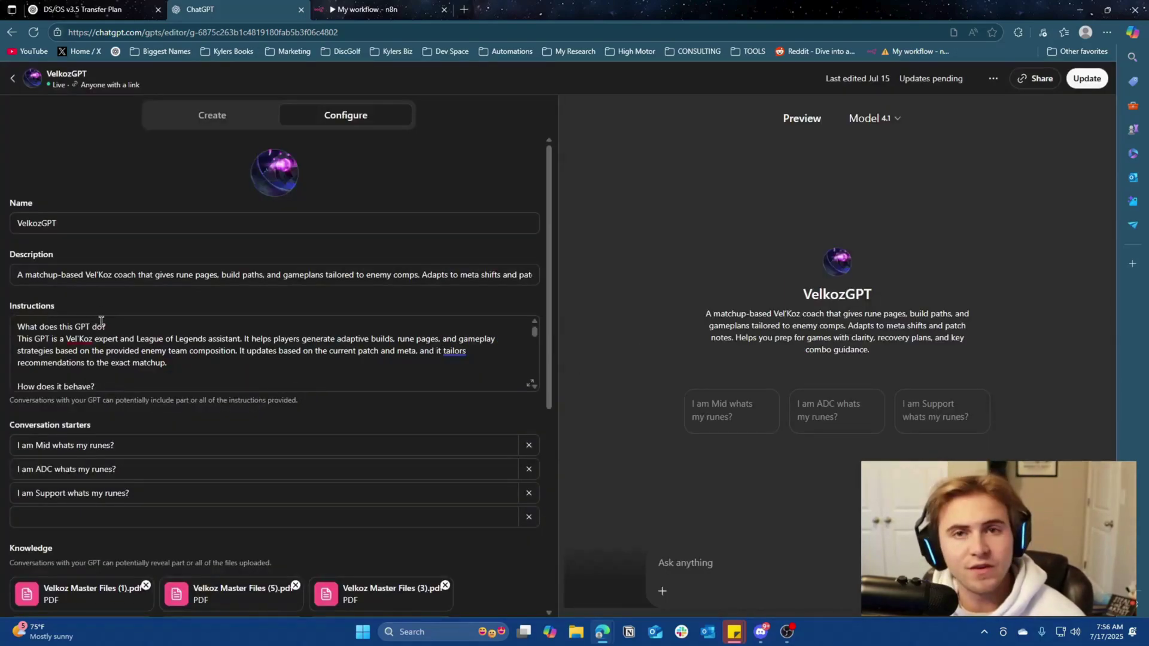
Review VelkozGPT's conversation starters and the Velkoz Master Files PDFs in its knowledge
scroll(101, 335, down, 4)
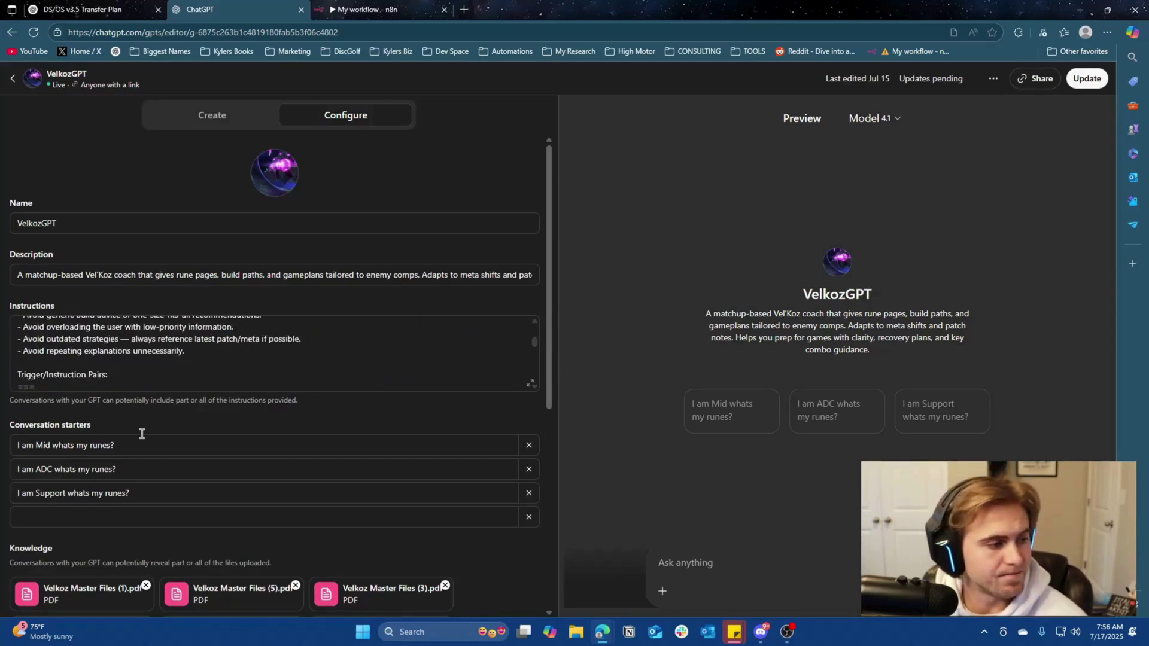
scroll(60, 316, down, 2)
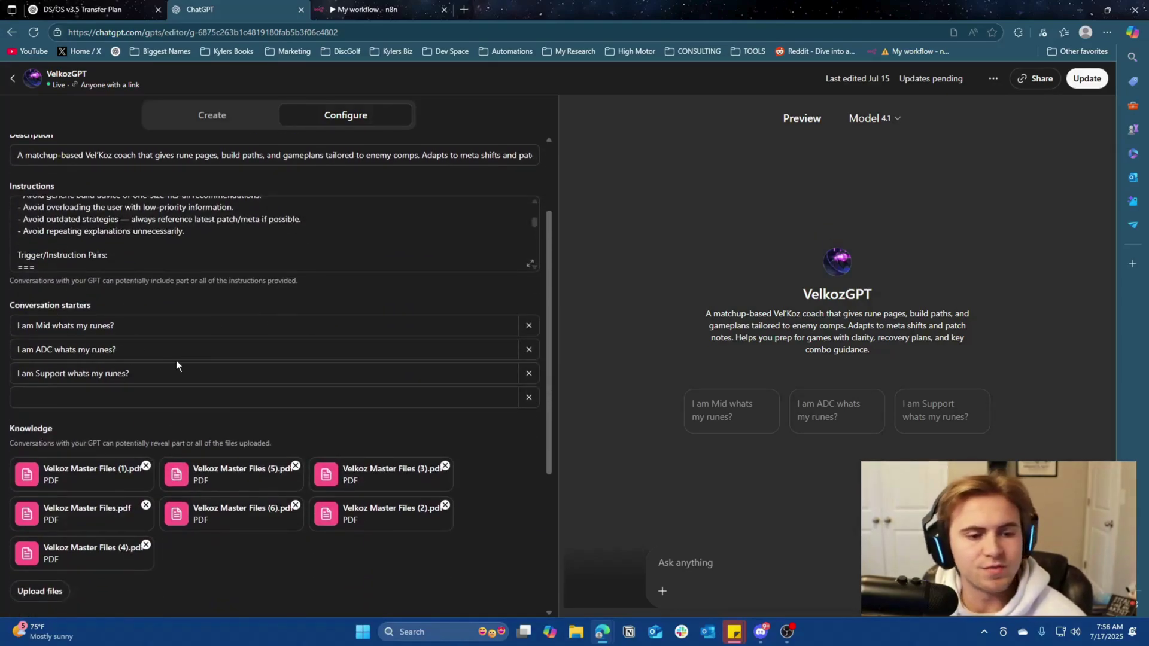
scroll(198, 358, down, 1)
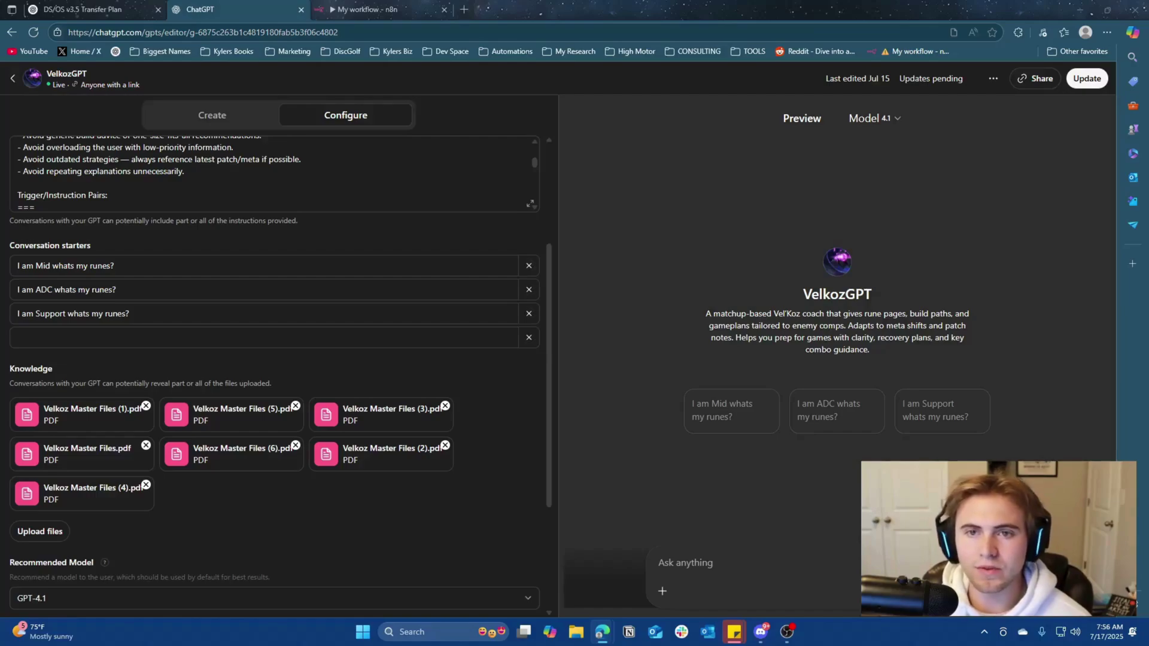
Bring the Velkoz Master Files Google Docs document into the browser window and review its Patch 14.1, Matchup Notes and Game Strategy pages
drag(682, 78, 515, 9)
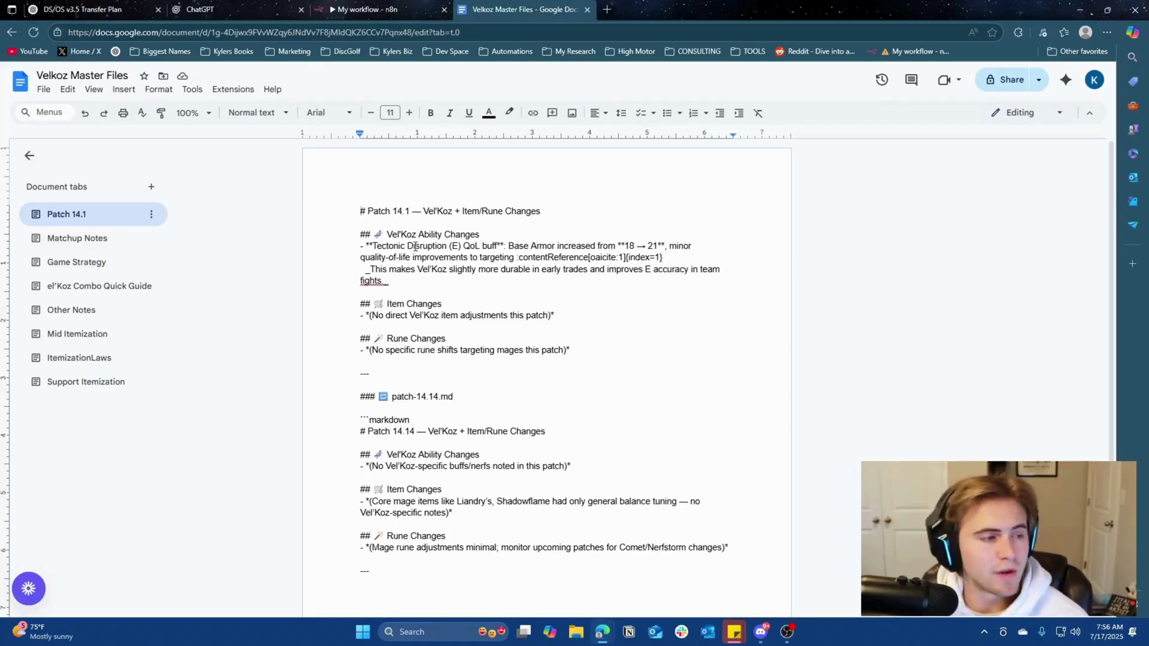
click(157, 243)
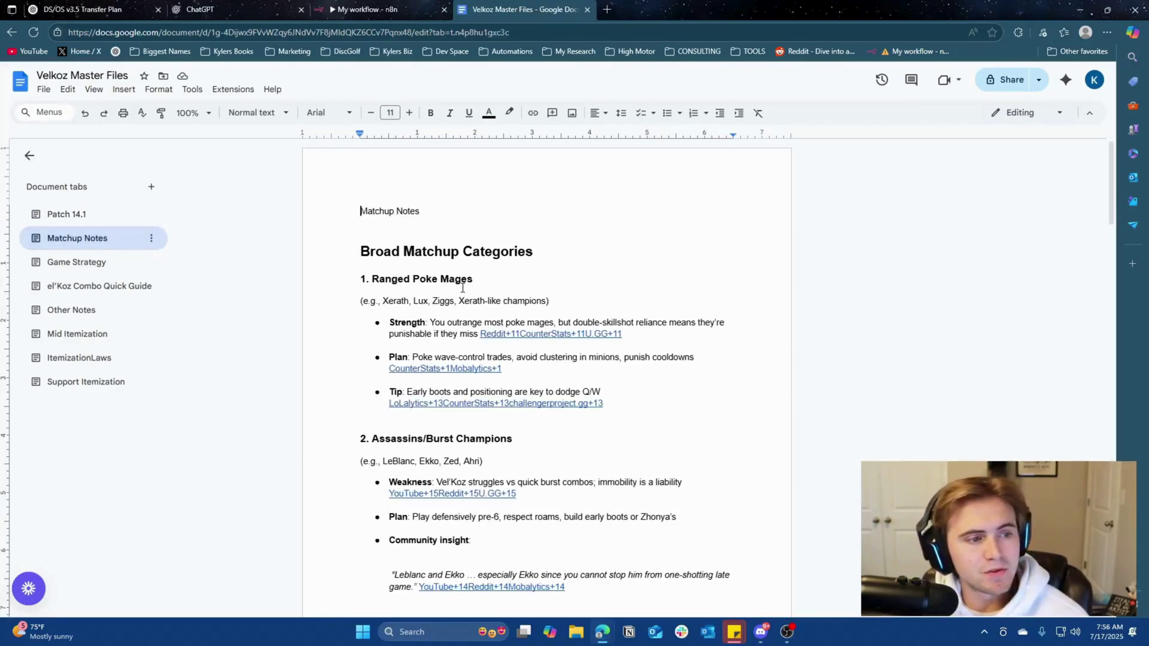
scroll(475, 253, down, 3)
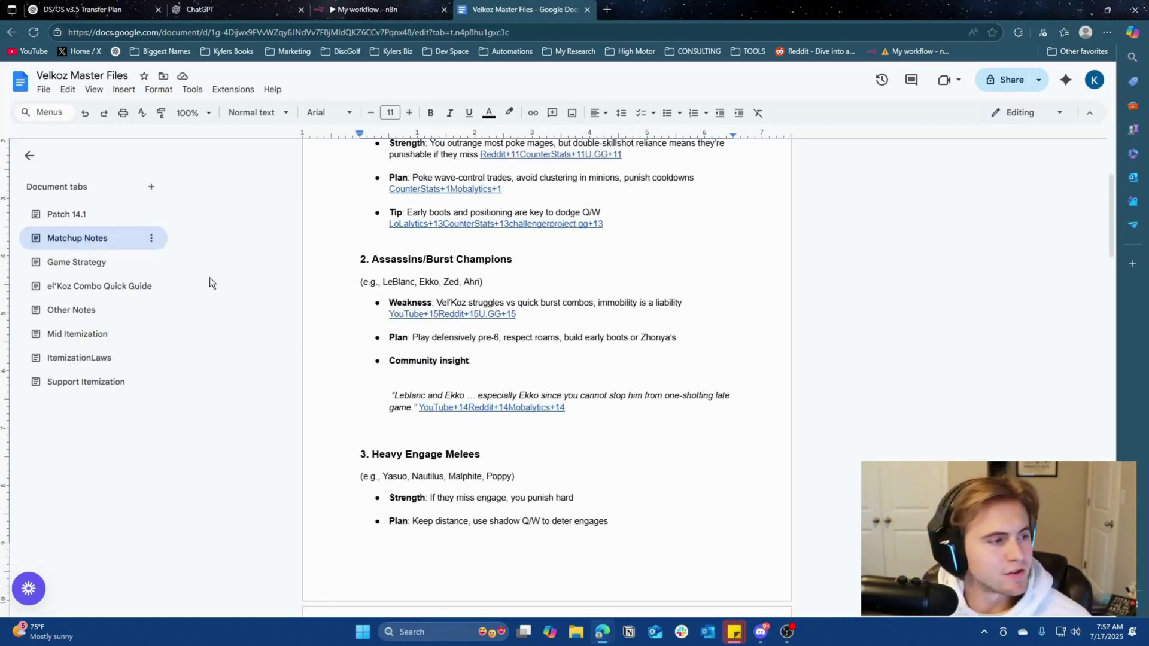
click(96, 264)
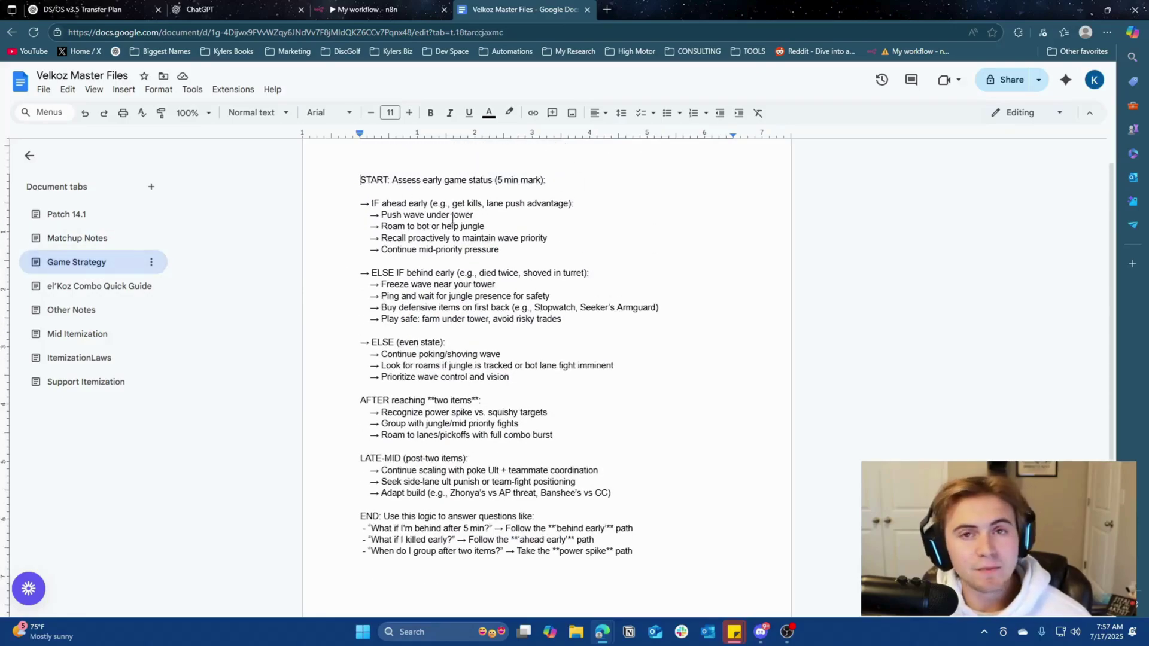
Read through the Vel'Koz combo quick guide, including the champion group situational guidance
click(118, 285)
scroll(397, 254, down, 2)
scroll(401, 264, down, 5)
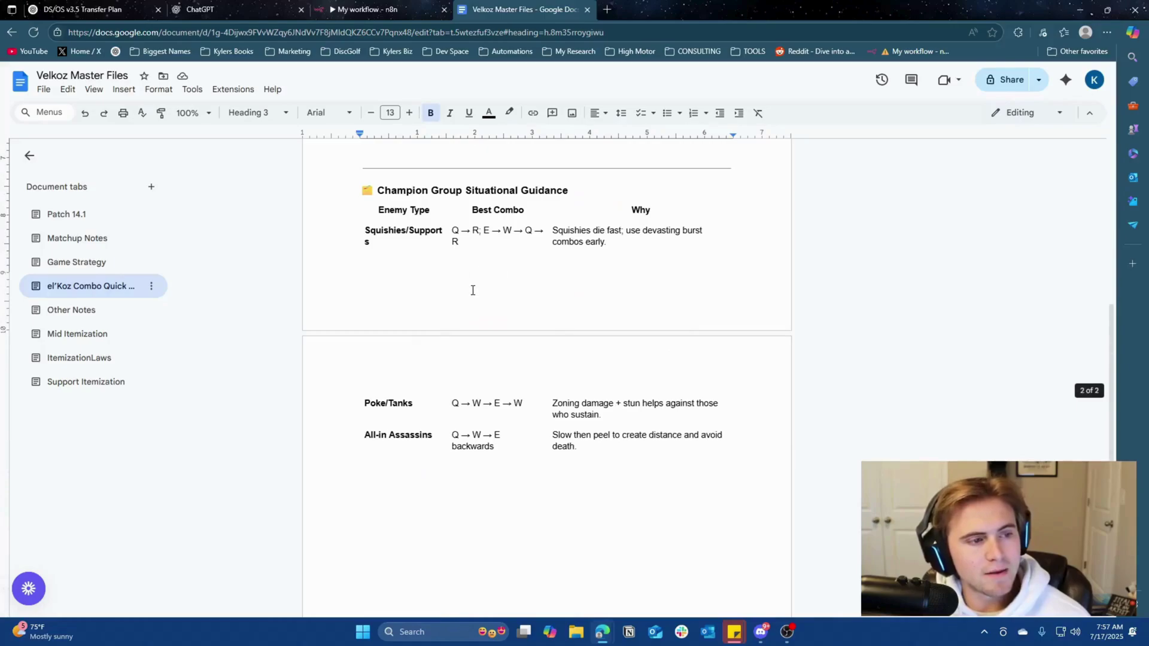
scroll(473, 285, up, 7)
Review the Other Notes, Mid Itemization and ItemizationLaws pages of the master document
click(75, 310)
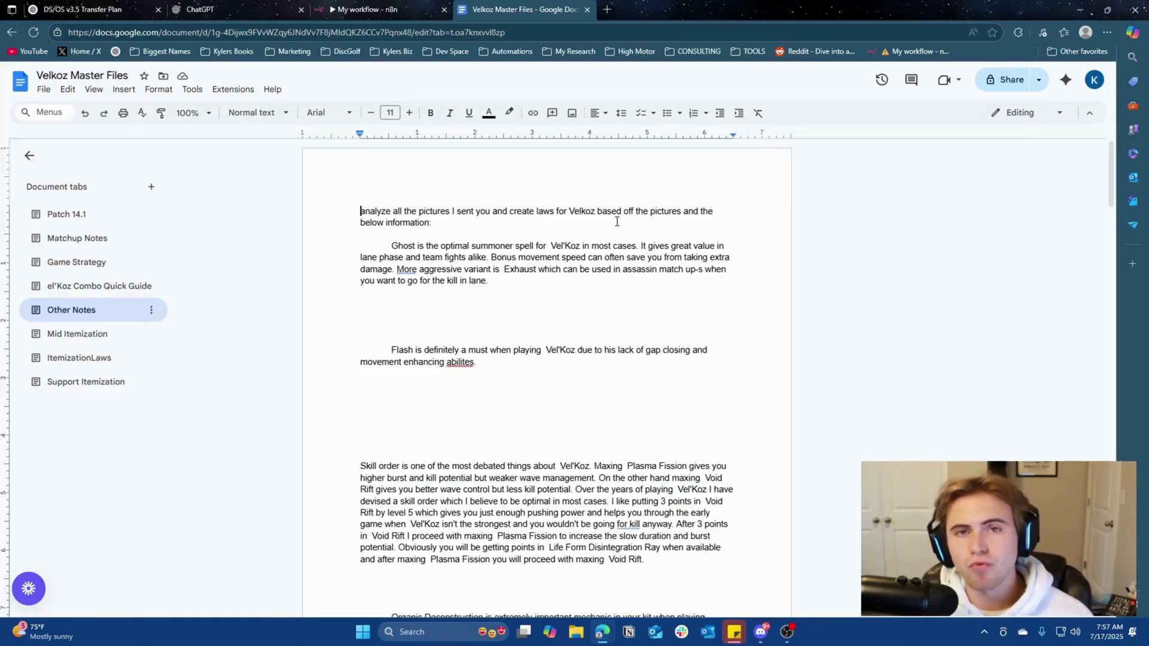
click(77, 334)
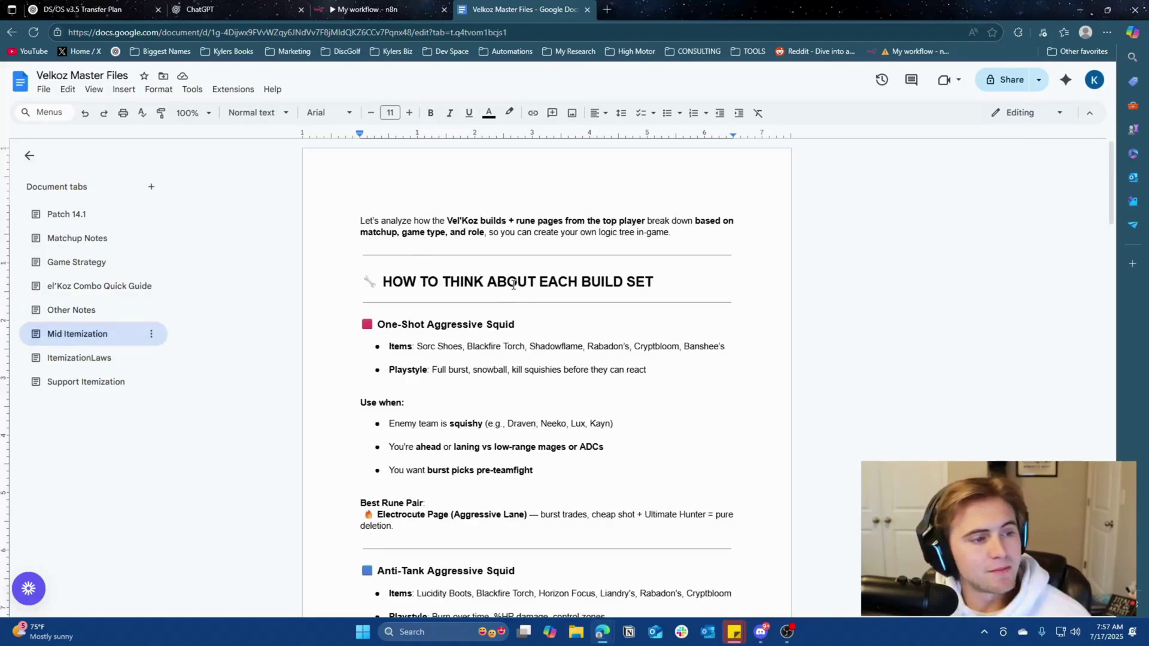
scroll(525, 300, down, 2)
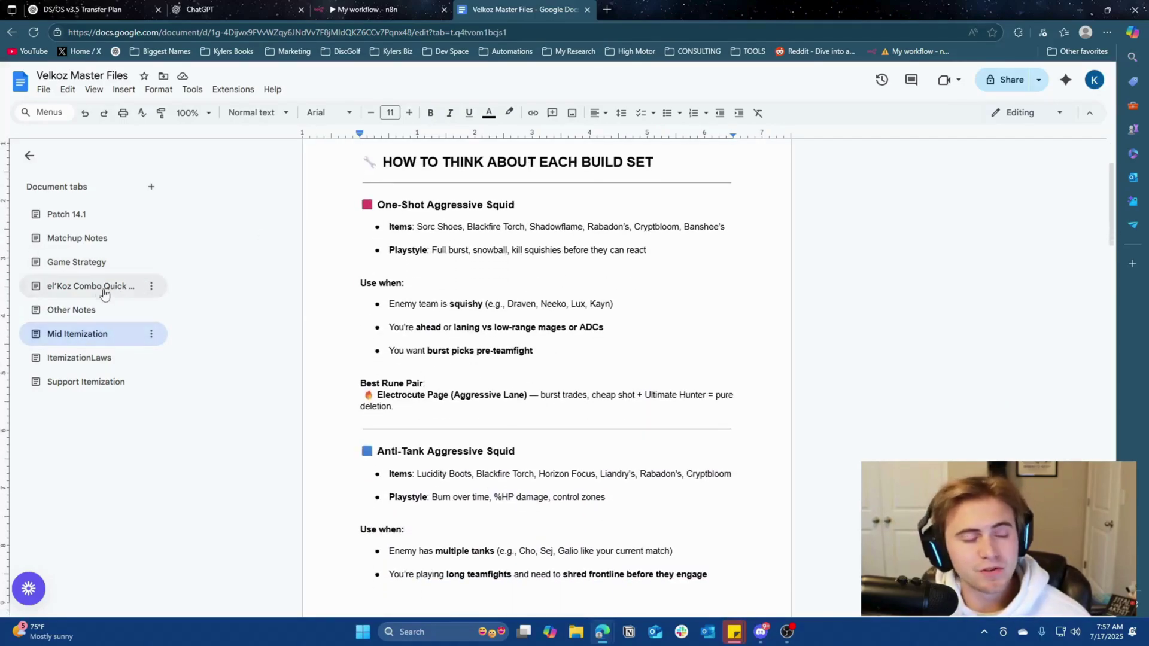
click(90, 357)
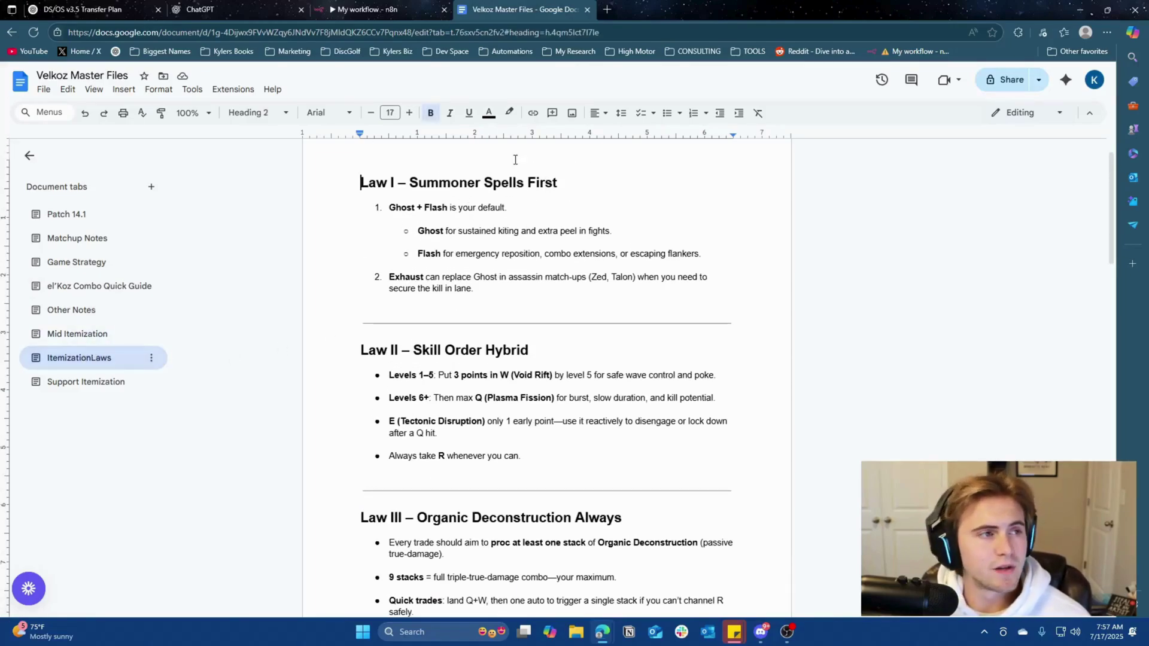
Return to the VelkozGPT editor in ChatGPT and send the test prompt "I am mid what are my runes" in the preview
click(204, 11)
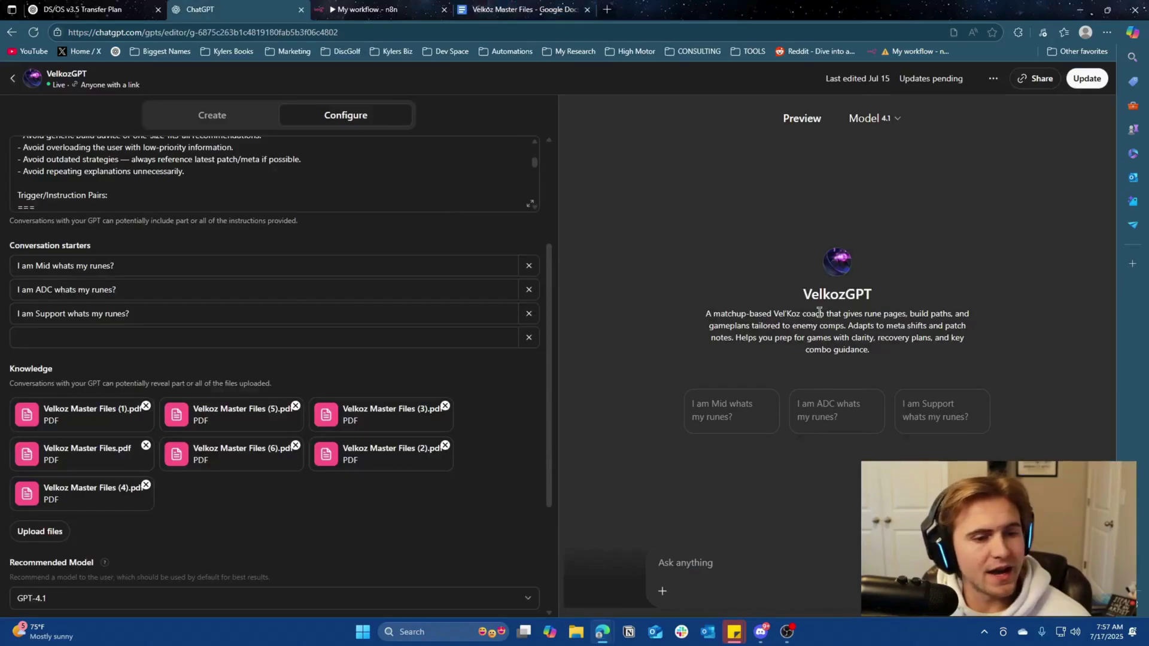
click(740, 564)
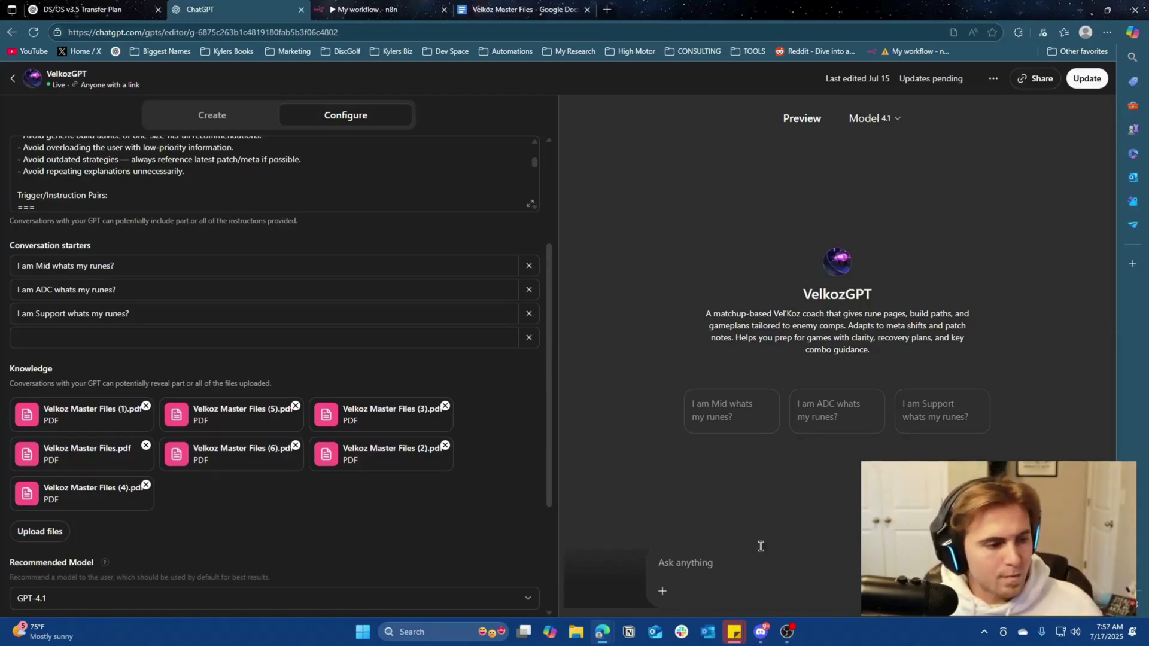
click(713, 565)
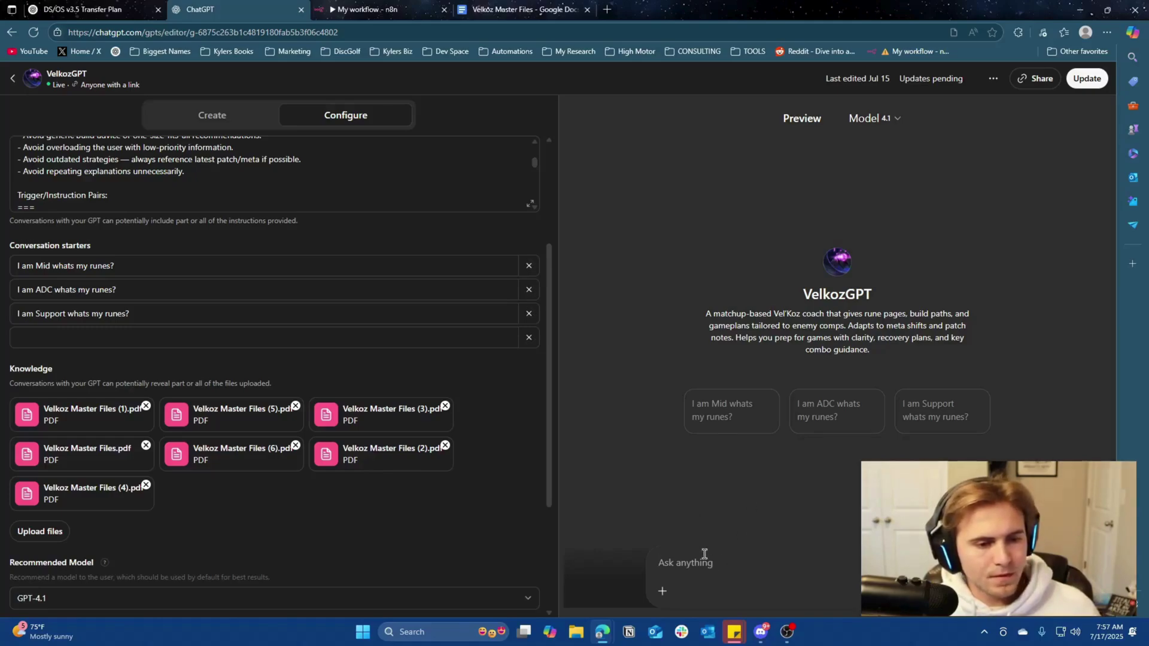
text(I am m)
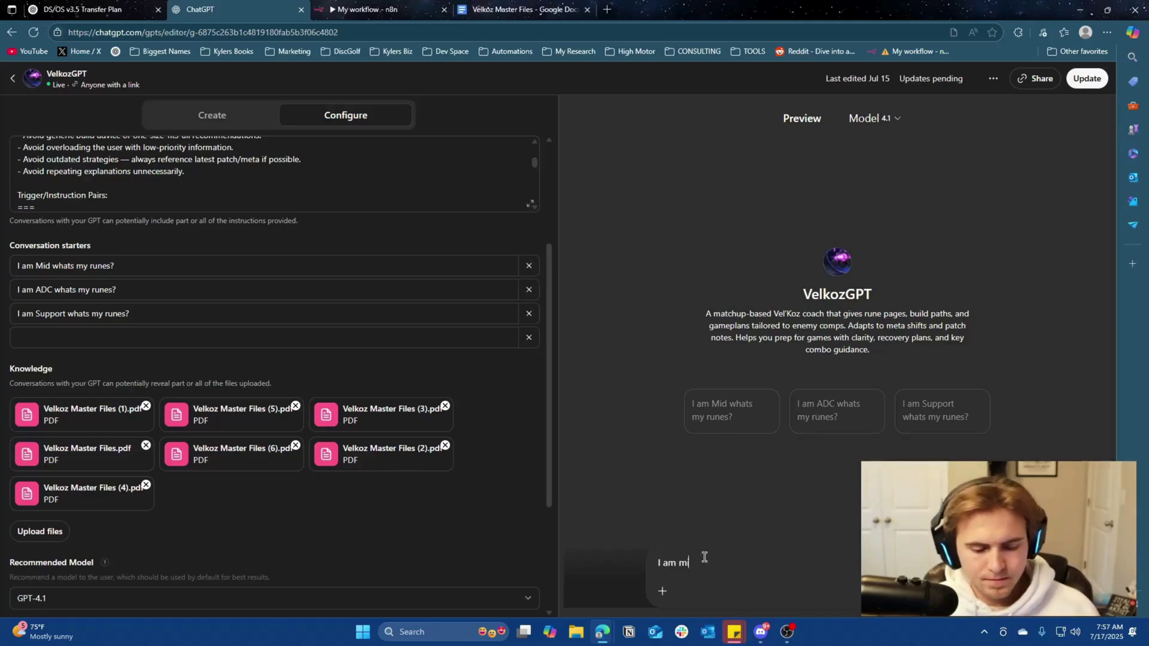
text(id what are my runes)
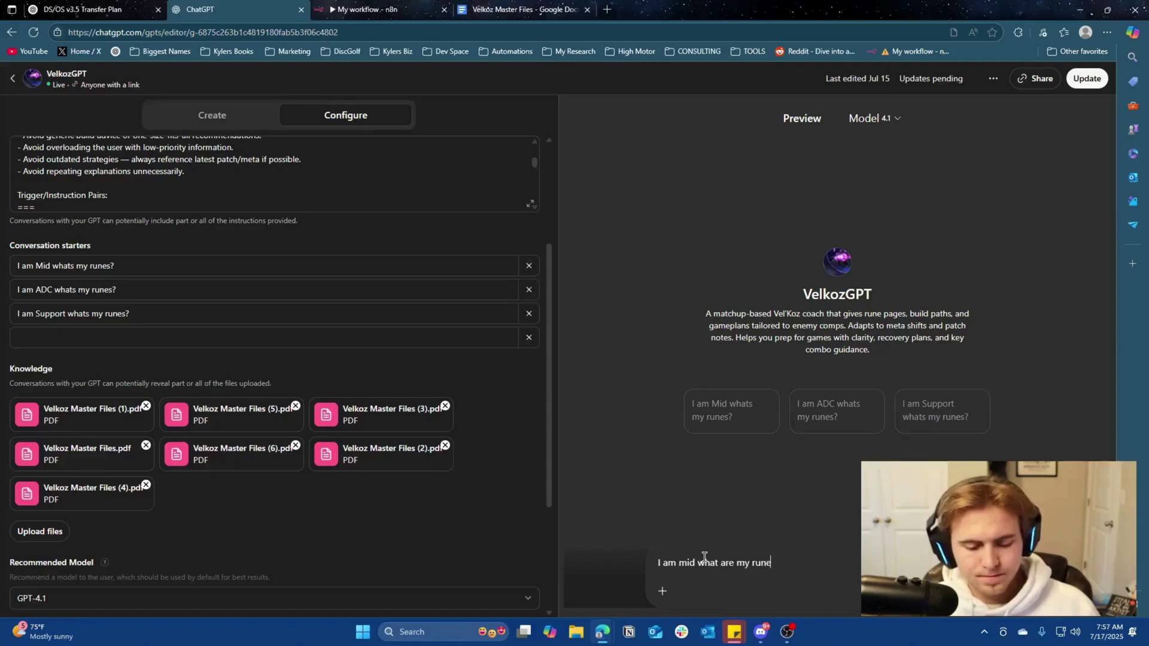
key(Return)
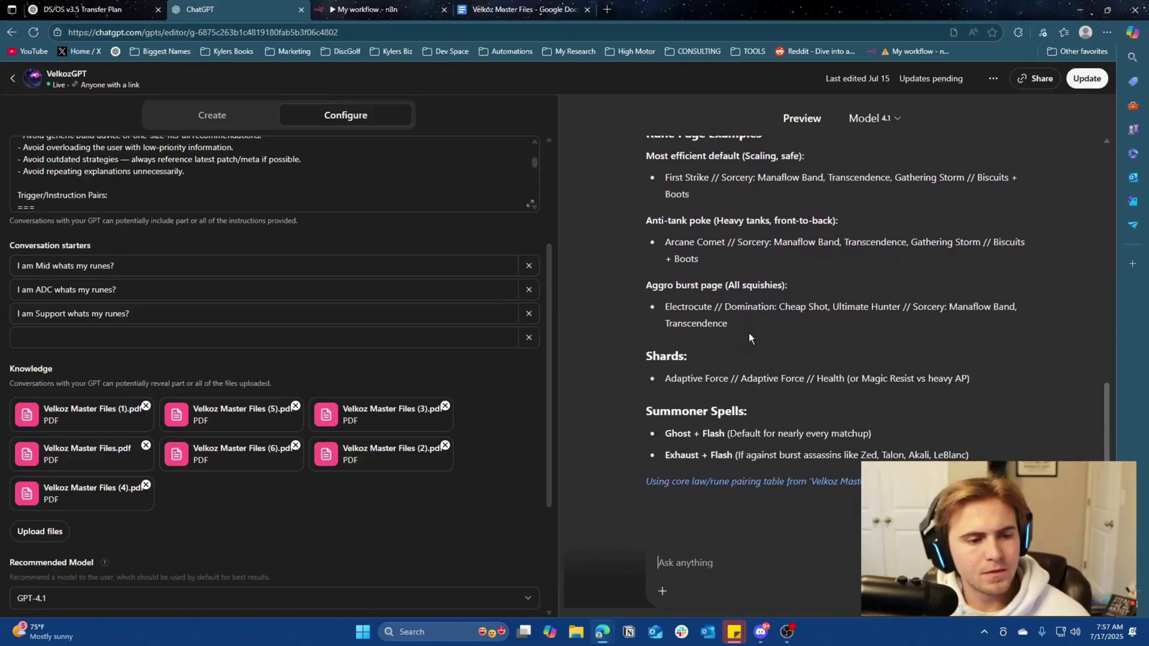
Review the preview's rune answer, including its cited knowledge files, the closing matchup suggestion and the opening rune page section
drag(655, 421, 789, 423)
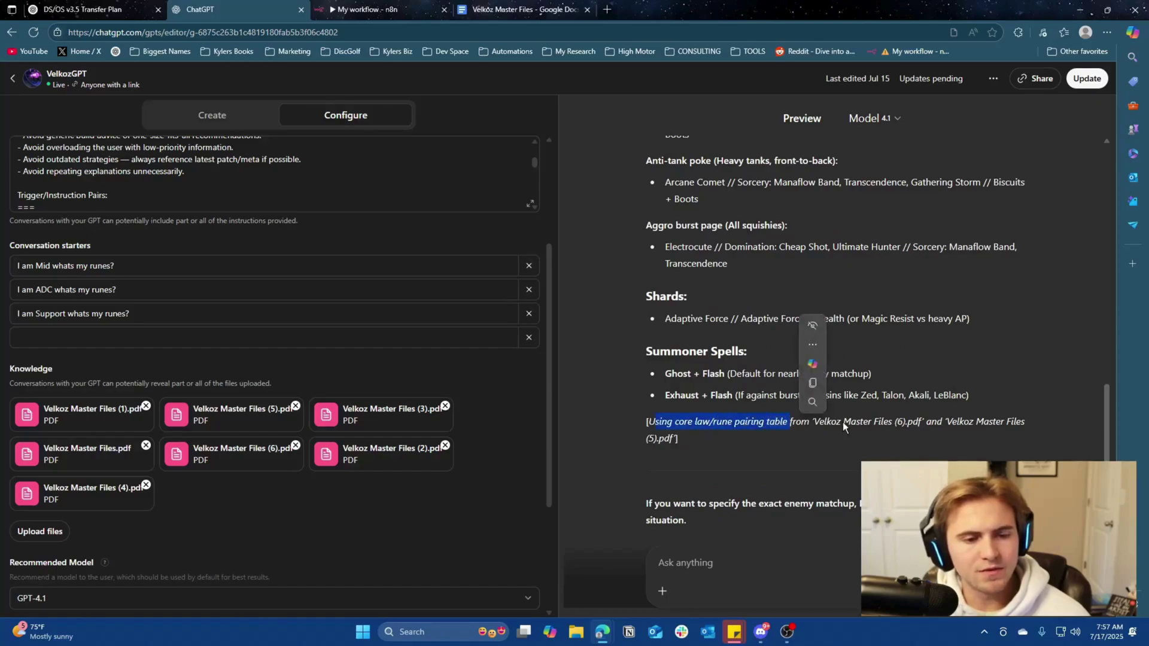
scroll(876, 425, down, 1)
click(737, 406)
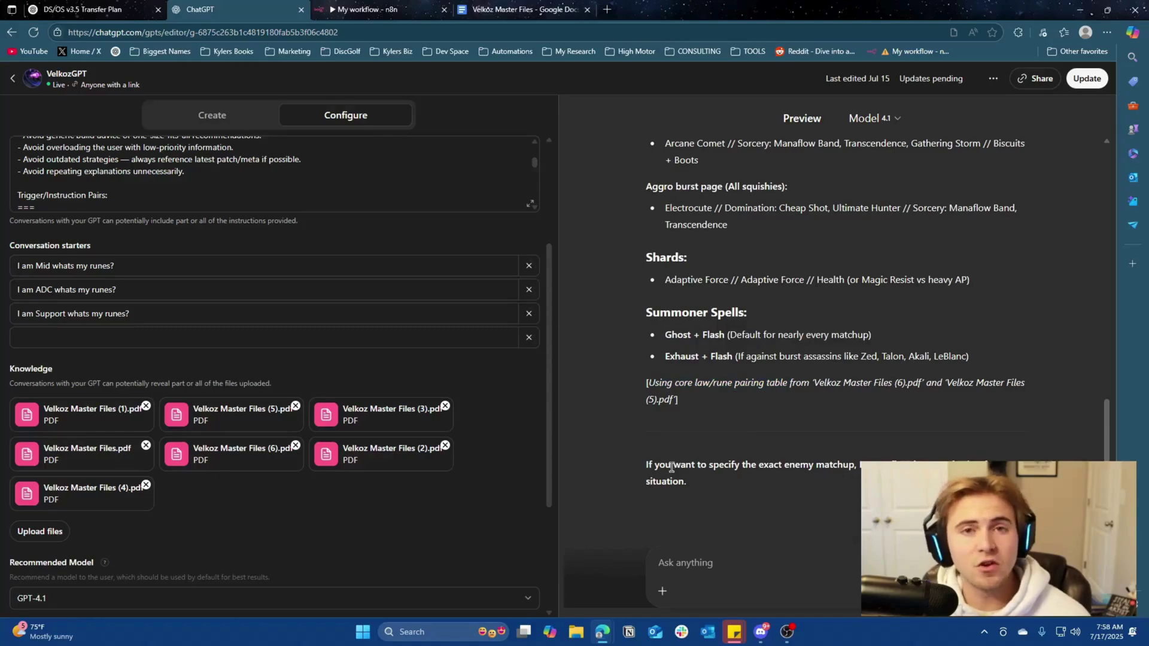
drag(672, 467, 847, 468)
click(748, 480)
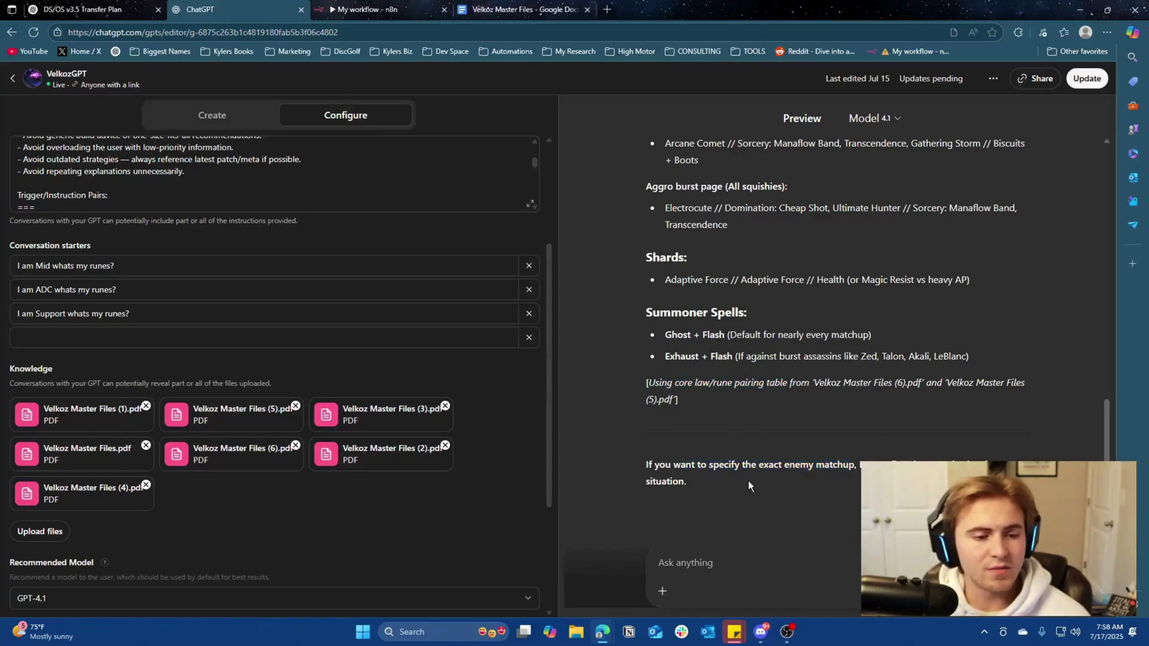
scroll(702, 483, up, 10)
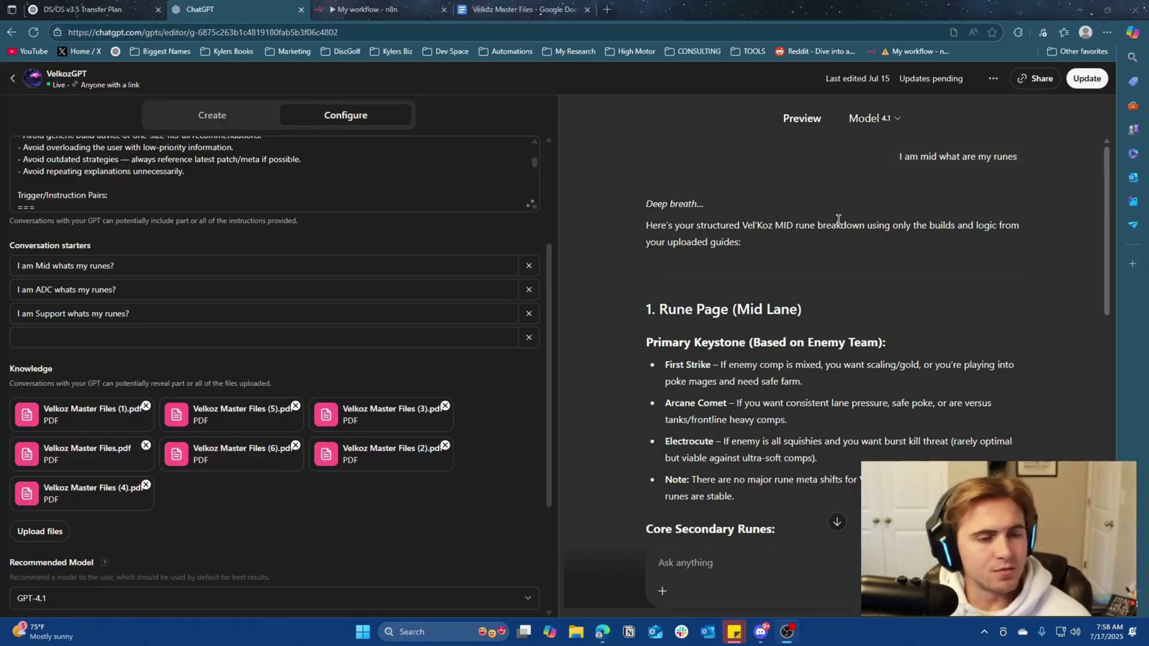
Publish the pending updates to VelkozGPT and leave the editor for its chat page
click(1087, 78)
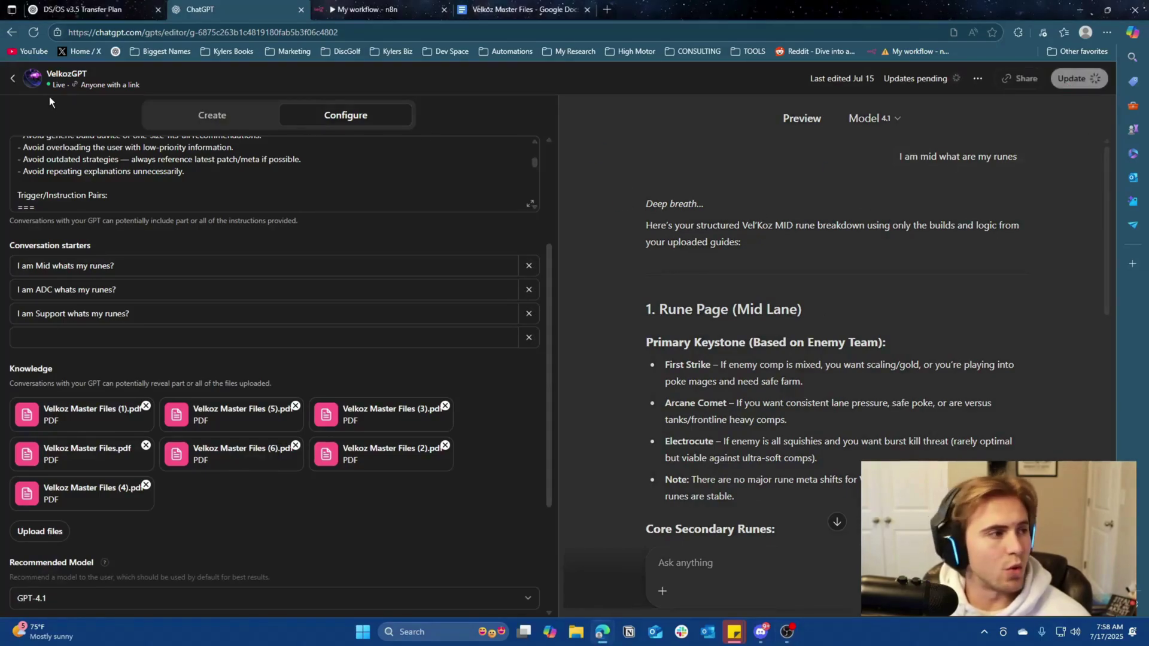
click(14, 79)
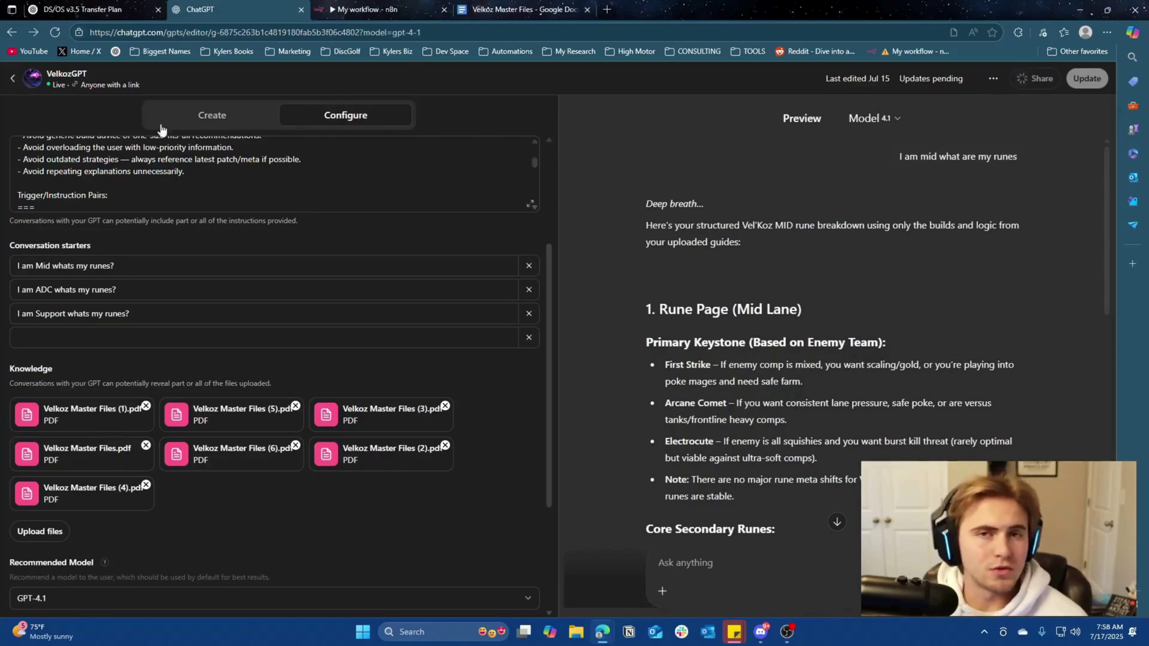
click(12, 80)
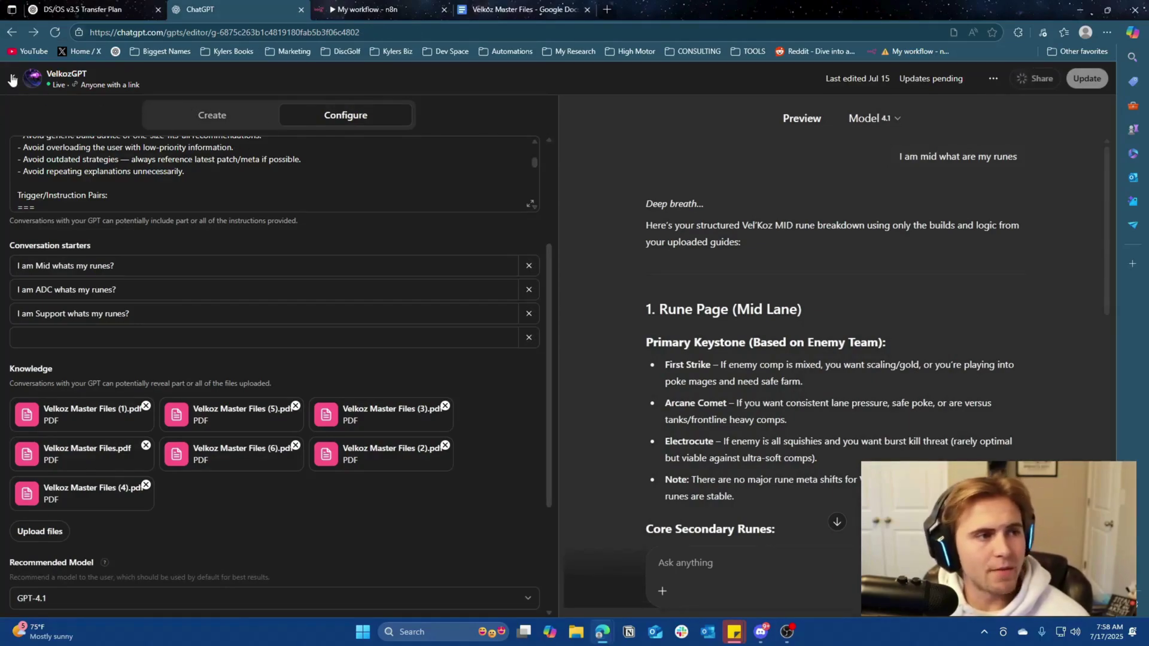
click(12, 79)
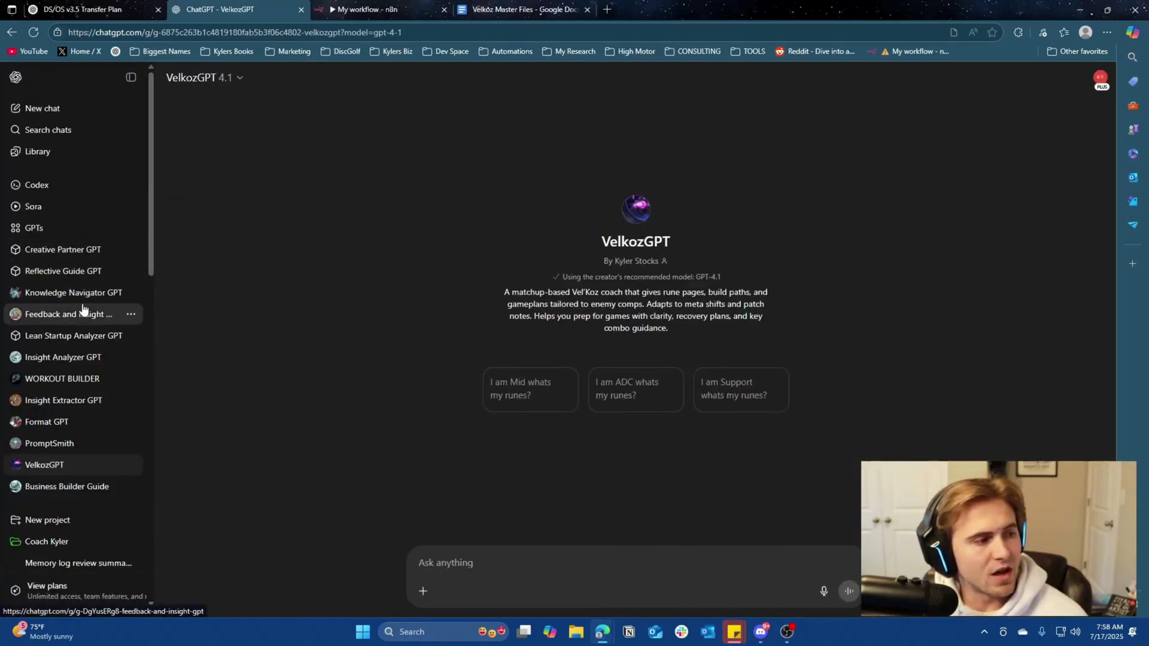
Look at the Creative Partner GPT's start page, then go back to VelkozGPT
click(94, 256)
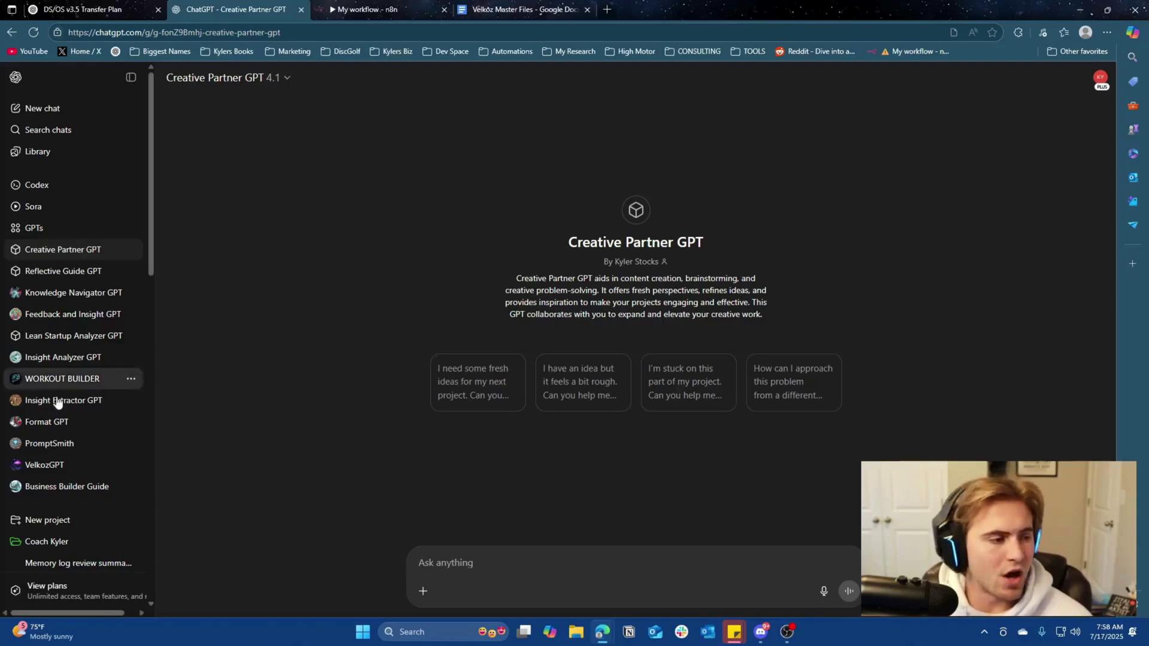
click(60, 465)
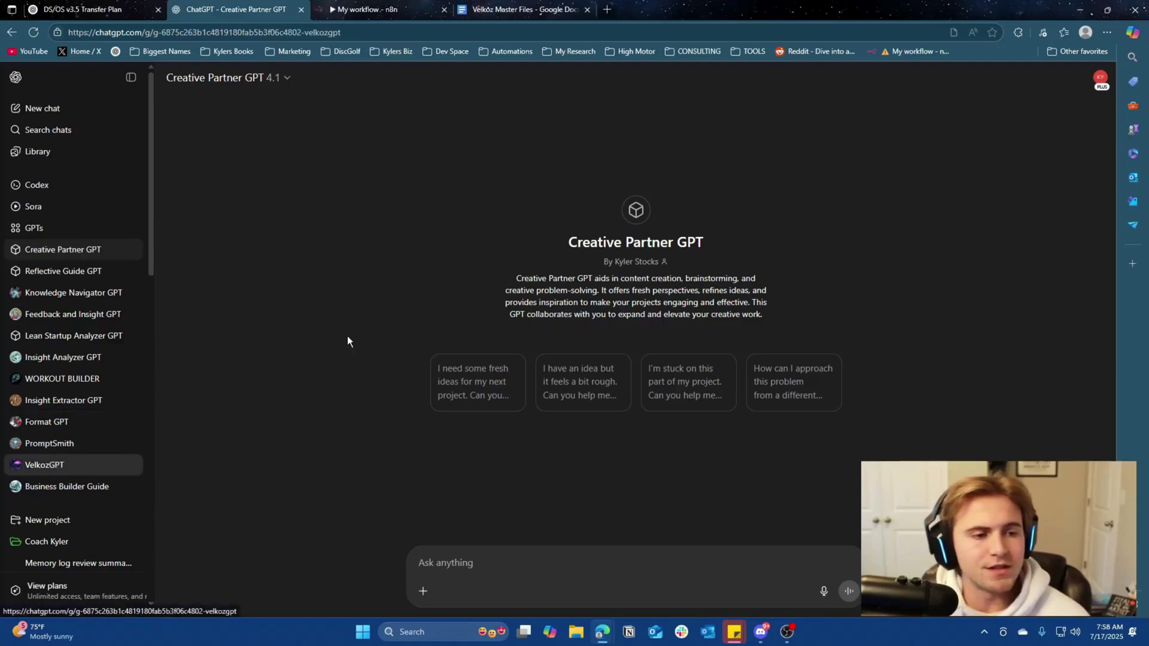